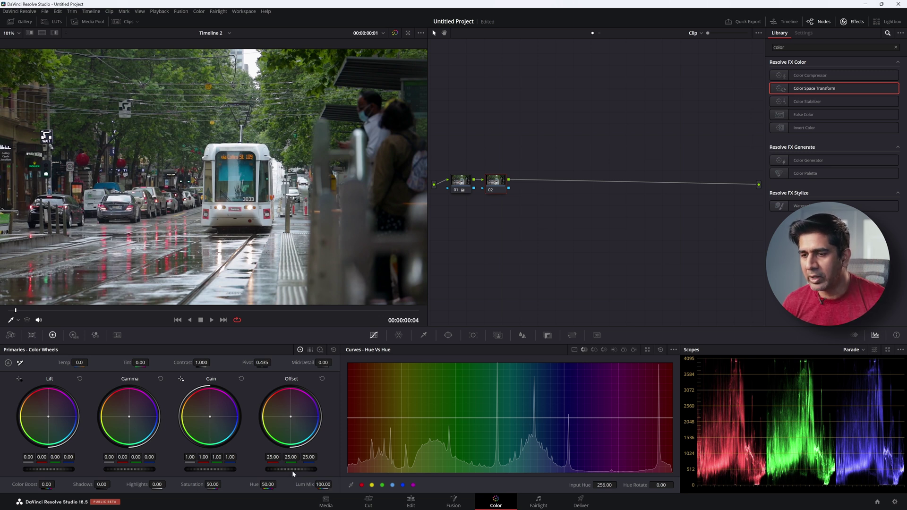
Lower the Offset of node 02 to 7.00 and move the node slightly away from node 01
{"action": "scroll", "coordinate": [291, 469], "scroll_direction": "down", "scroll_amount": 10}
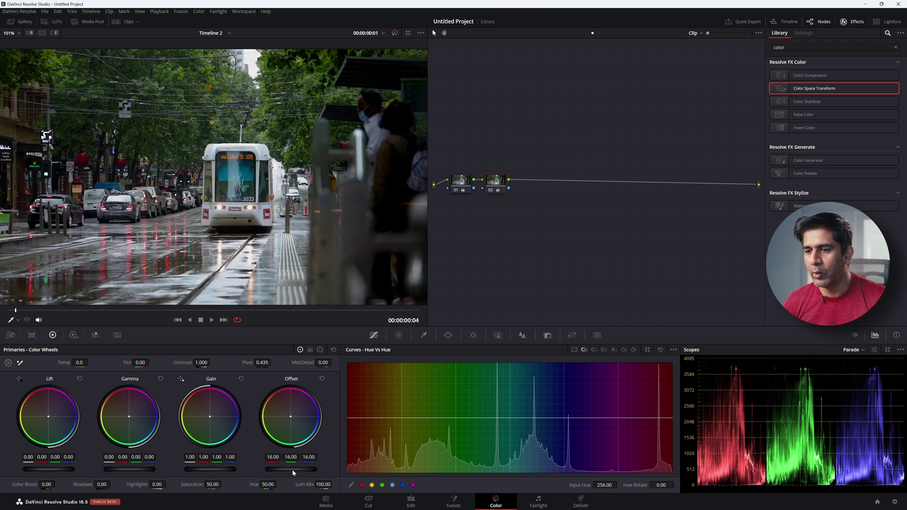
{"action": "scroll", "coordinate": [292, 469], "scroll_direction": "down", "scroll_amount": 5}
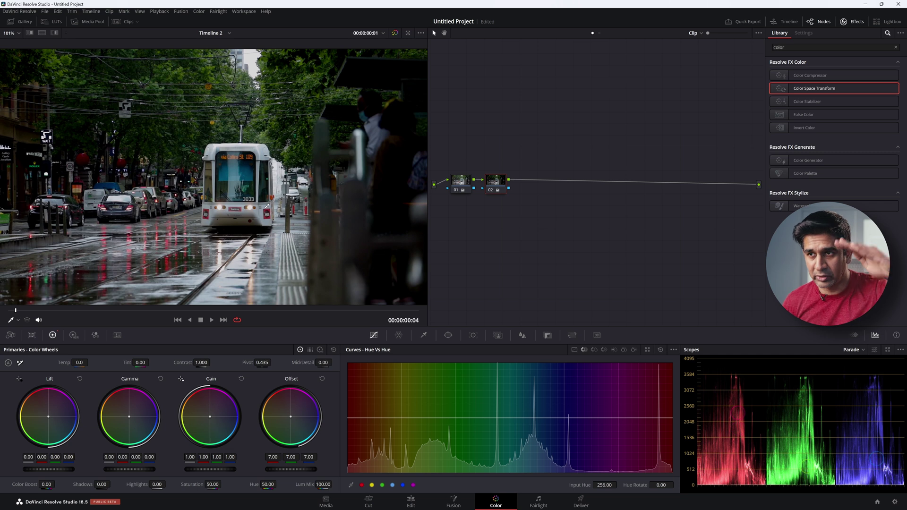
{"action": "left_click_drag", "start_coordinate": [494, 183], "coordinate": [504, 184]}
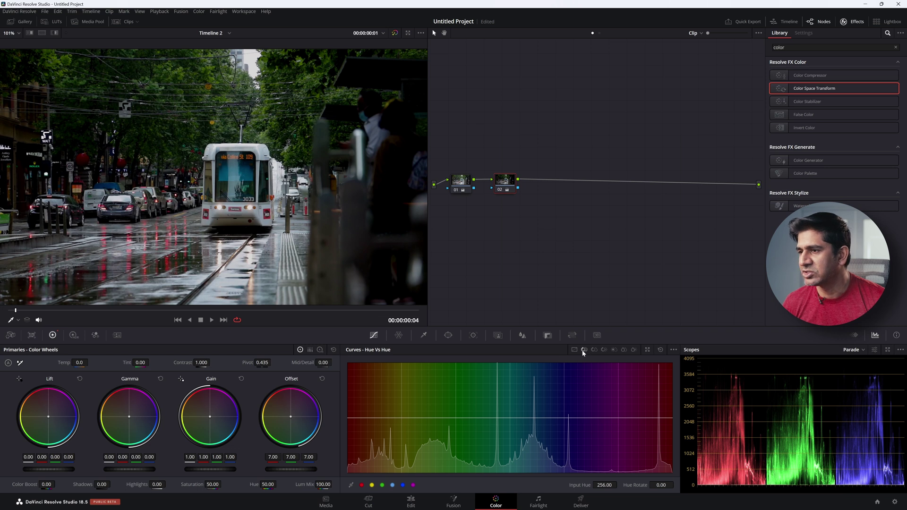
Pull node 02's entire Hue Vs Sat curve down to 0.00 saturation and raise its Gain to 1.15
{"action": "left_click", "coordinate": [594, 350]}
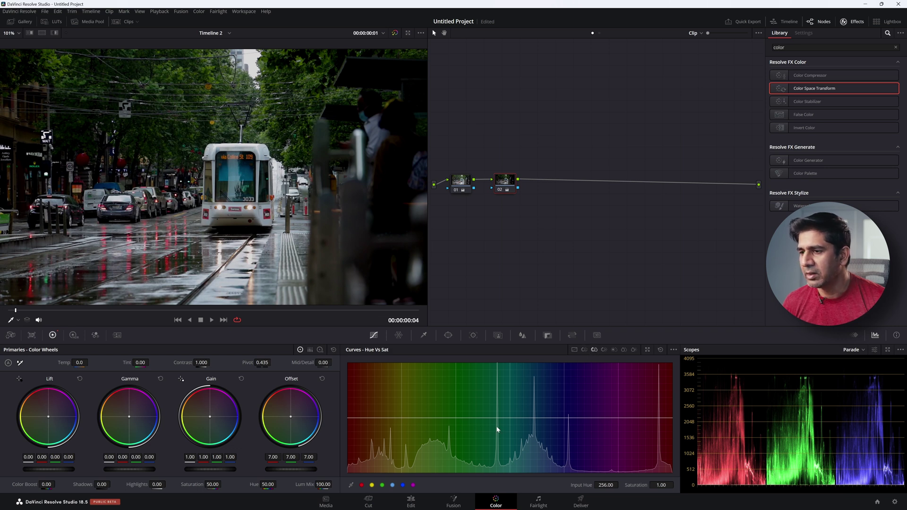
{"action": "left_click_drag", "start_coordinate": [497, 418], "coordinate": [498, 473]}
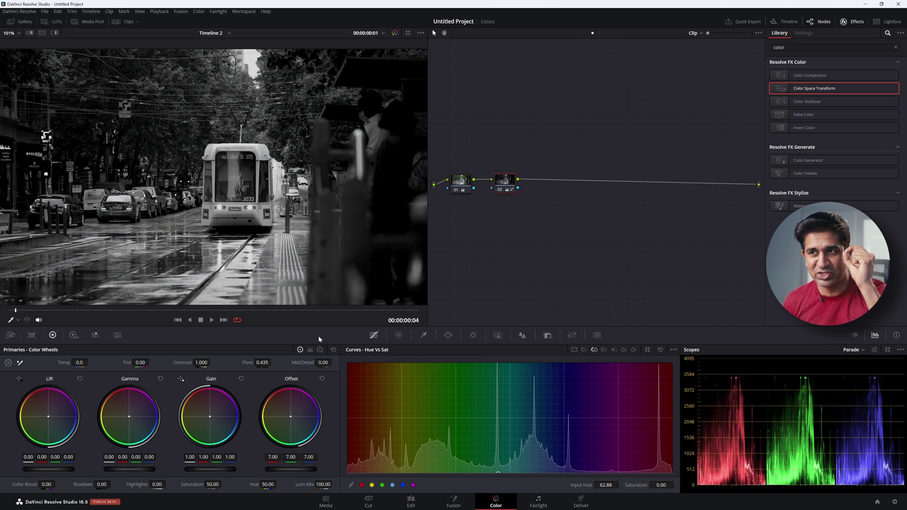
{"action": "left_click_drag", "start_coordinate": [209, 471], "coordinate": [208, 470]}
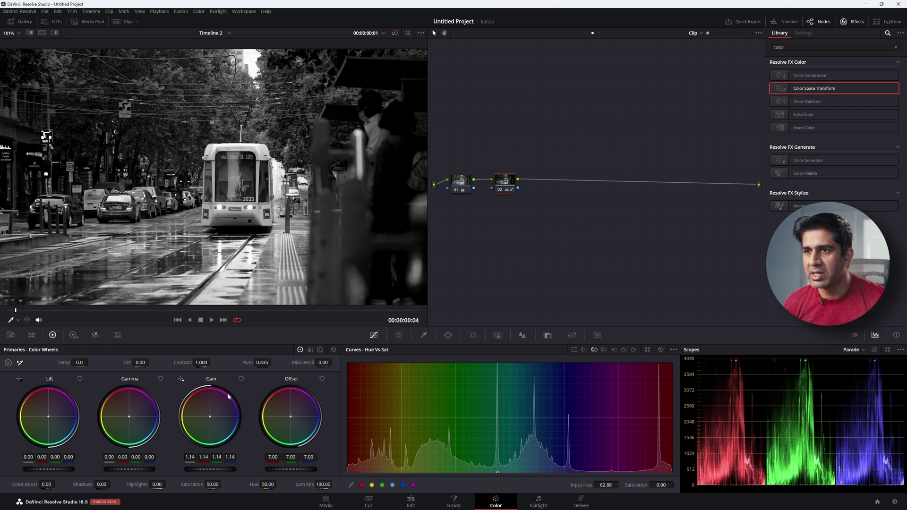
Move node 02 up in the node graph and add a parallel node beneath it
{"action": "left_click_drag", "start_coordinate": [507, 178], "coordinate": [507, 156]}
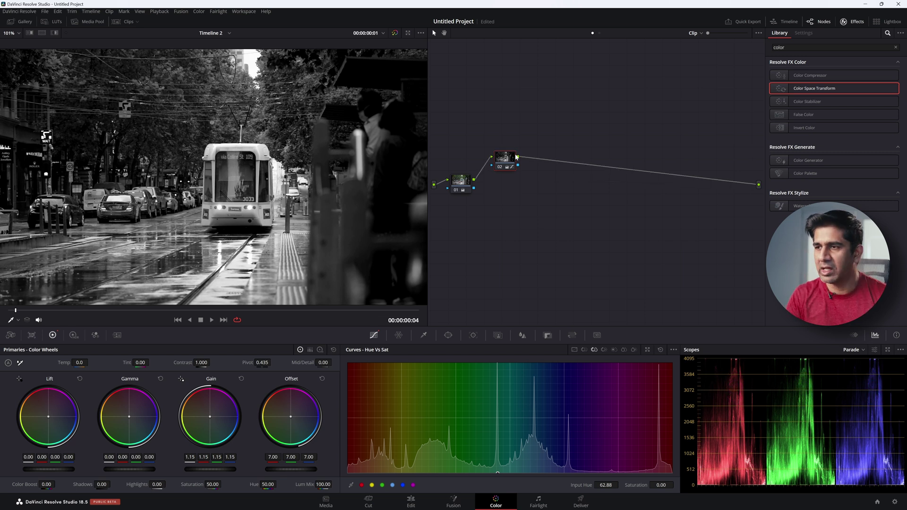
{"action": "mouse_move", "coordinate": [516, 157]}
{"action": "key", "text": "alt+p"}
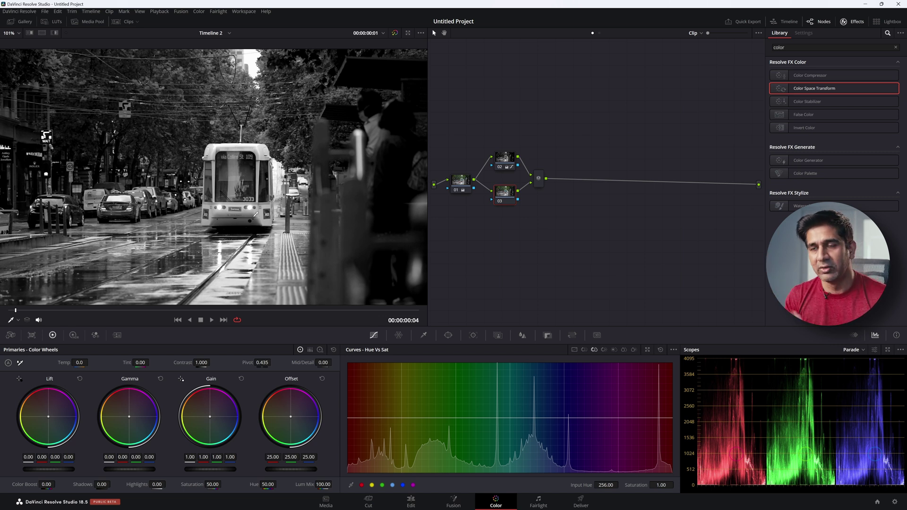
Isolate the tram on node 03 with Magic Mask Object strokes, tracking the mask through the clip and excluding areas beside and beneath the tram
{"action": "left_click", "coordinate": [497, 334]}
{"action": "left_click", "coordinate": [633, 363]}
{"action": "mouse_move", "coordinate": [217, 153]}
{"action": "left_mouse_down"}
{"action": "mouse_move", "coordinate": [241, 164]}
{"action": "mouse_move", "coordinate": [262, 215]}
{"action": "mouse_move", "coordinate": [219, 214]}
{"action": "mouse_move", "coordinate": [256, 155]}
{"action": "mouse_move", "coordinate": [216, 149]}
{"action": "left_mouse_up"}
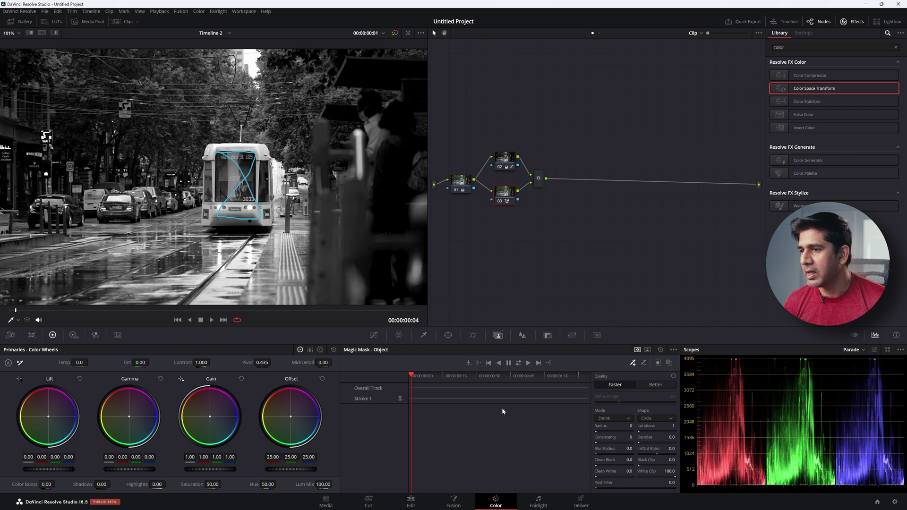
{"action": "left_click", "coordinate": [518, 362]}
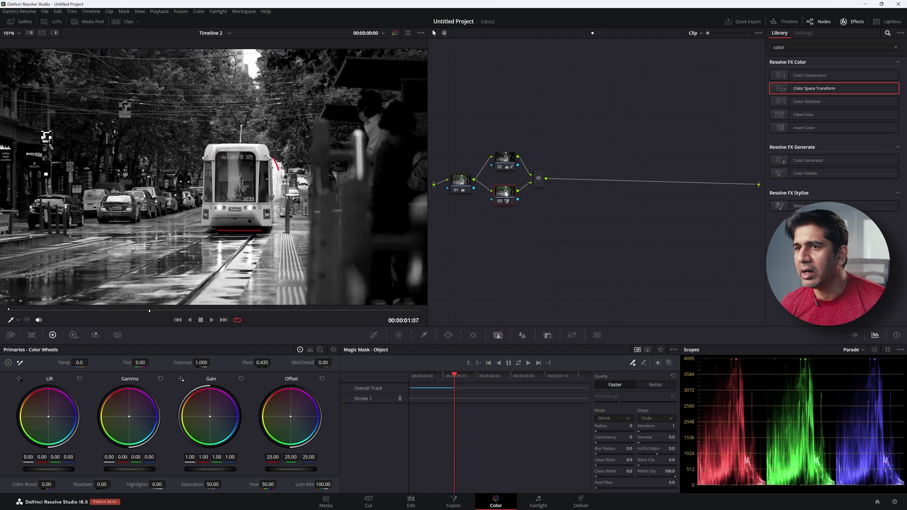
{"action": "left_click", "coordinate": [395, 33]}
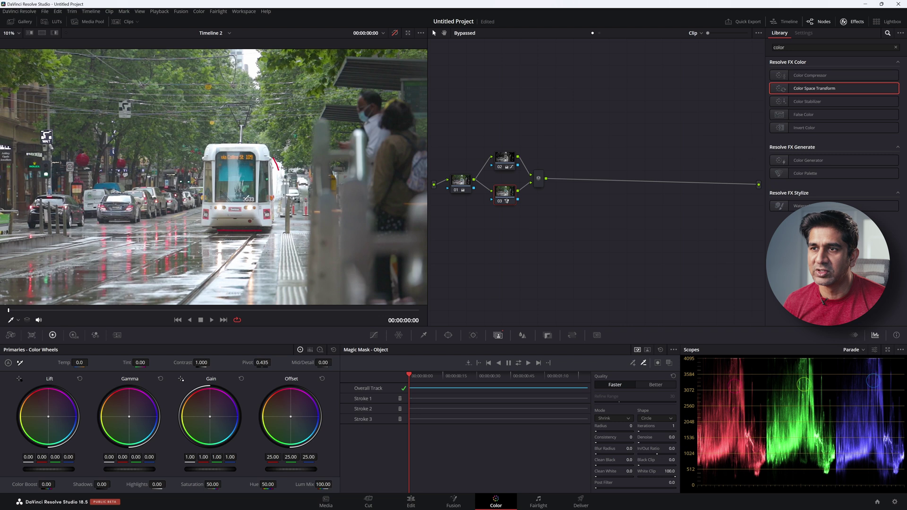
{"action": "left_click", "coordinate": [395, 33]}
Raise node 03's entire Hue Vs Sat curve to 1.99 and set its Saturation to 62.40
{"action": "left_click_drag", "start_coordinate": [504, 191], "coordinate": [503, 191]}
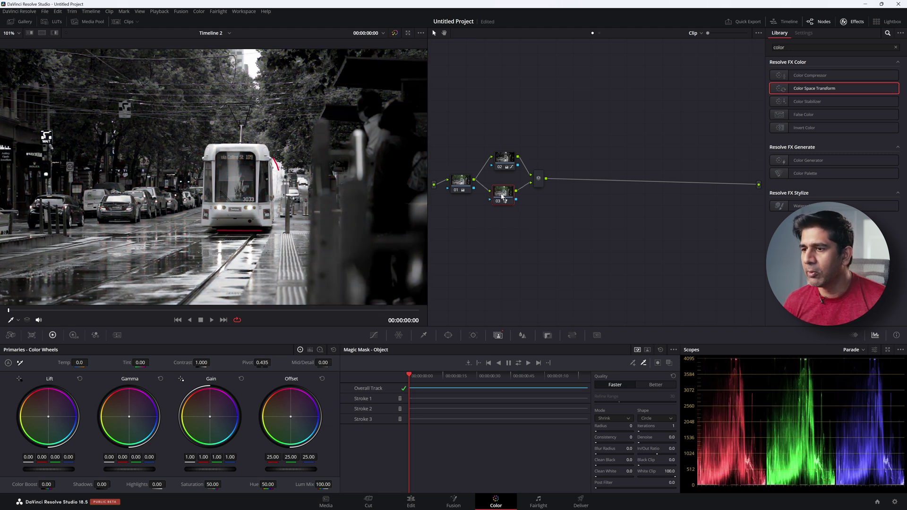
{"action": "left_click", "coordinate": [374, 335]}
{"action": "left_click_drag", "start_coordinate": [482, 418], "coordinate": [483, 356]}
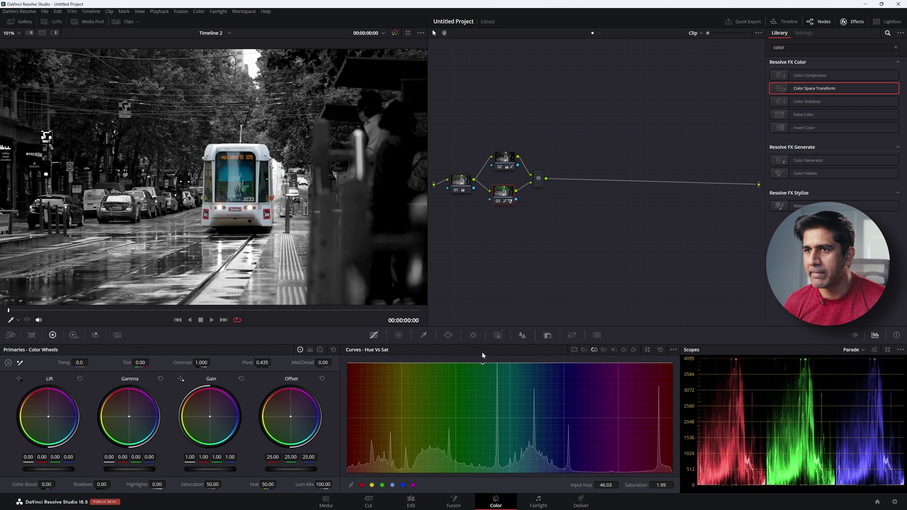
{"action": "left_click_drag", "start_coordinate": [213, 484], "coordinate": [223, 483]}
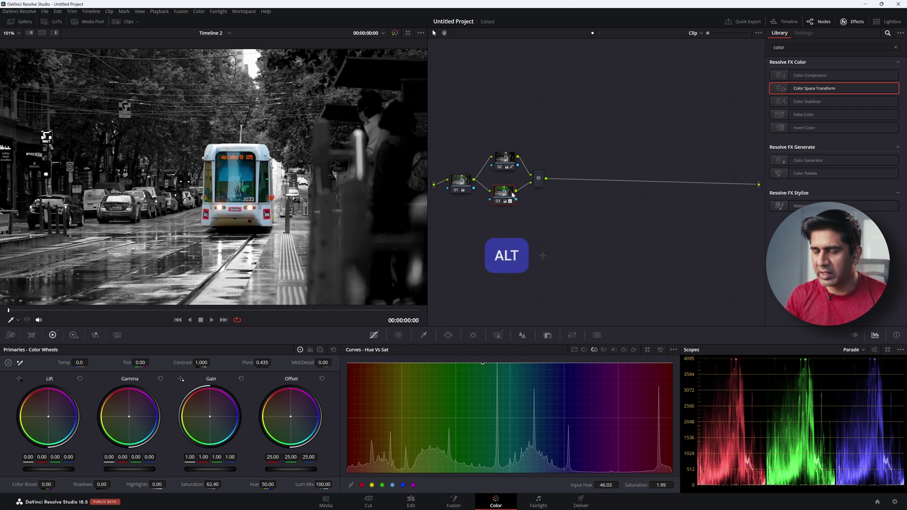
Add another parallel node below node 03 and connect node 03's key output to its key input
{"action": "key", "text": "alt+p"}
{"action": "left_click_drag", "start_coordinate": [507, 217], "coordinate": [514, 230]}
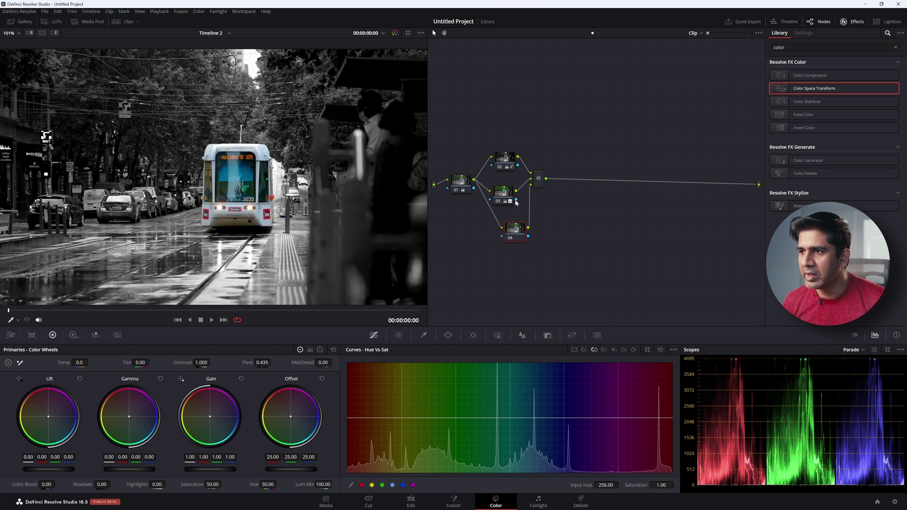
{"action": "left_click_drag", "start_coordinate": [516, 201], "coordinate": [502, 236]}
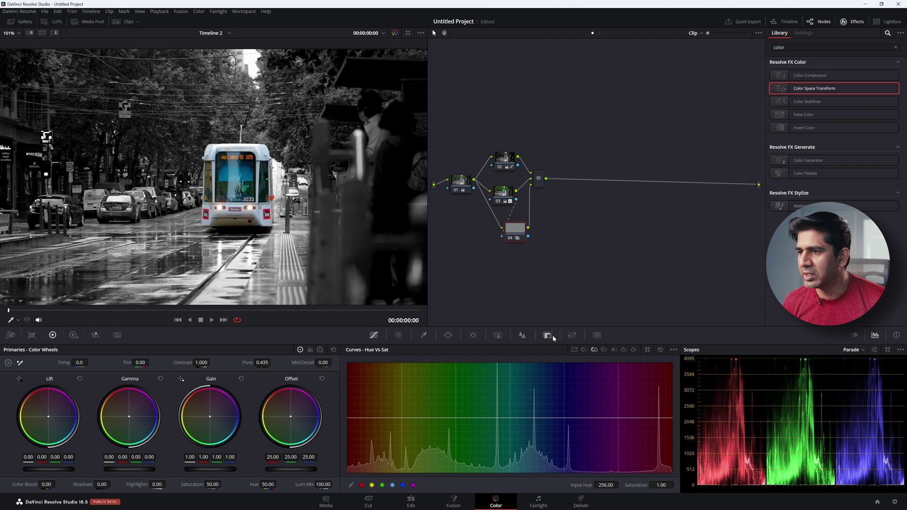
Invert the Key Input of node 04 so it covers everything except the tram, and align the node under node 03
{"action": "left_click", "coordinate": [548, 335]}
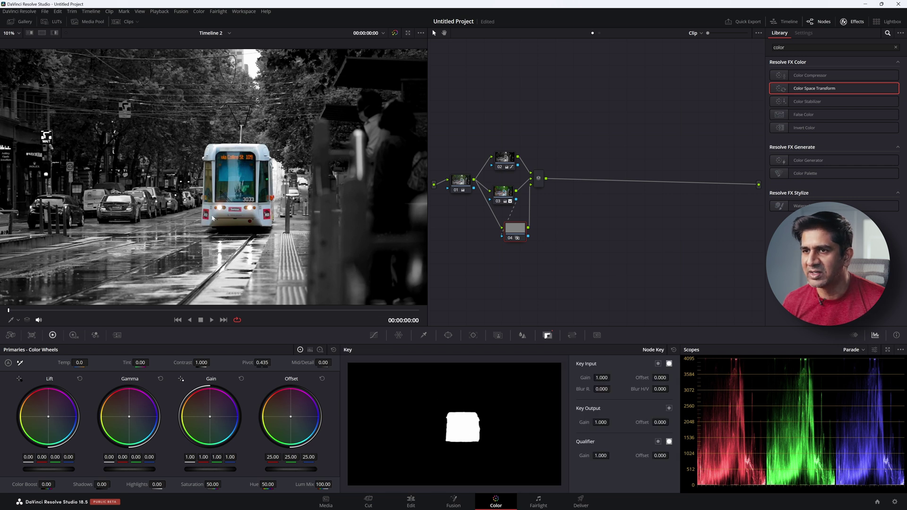
{"action": "left_click", "coordinate": [505, 195]}
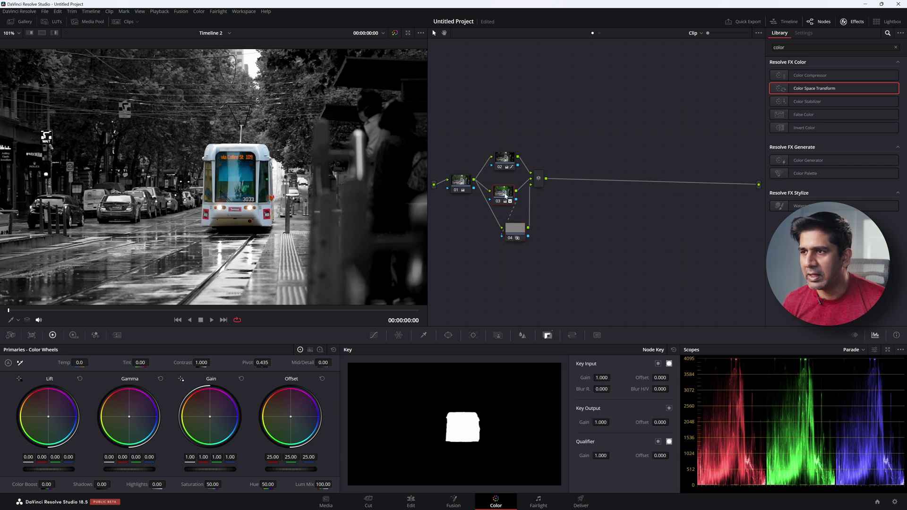
{"action": "left_click", "coordinate": [516, 231]}
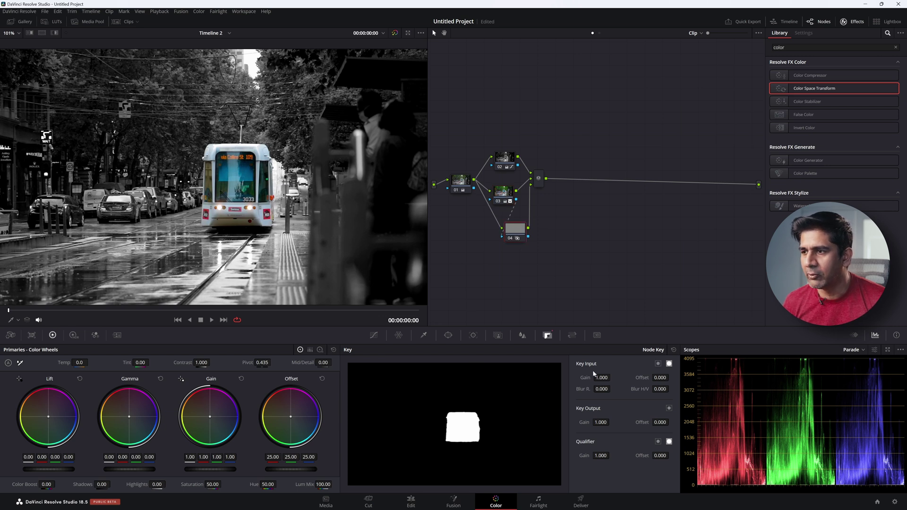
{"action": "left_click", "coordinate": [657, 363]}
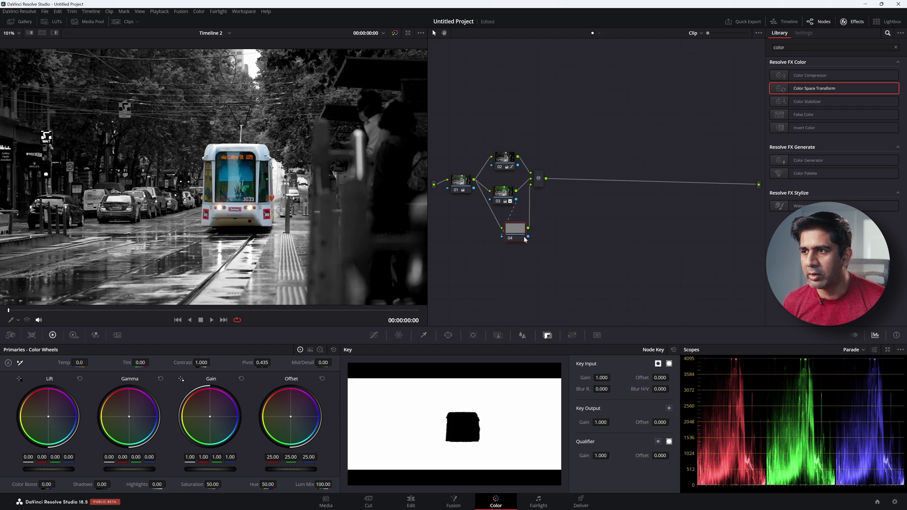
{"action": "left_click_drag", "start_coordinate": [516, 231], "coordinate": [502, 232]}
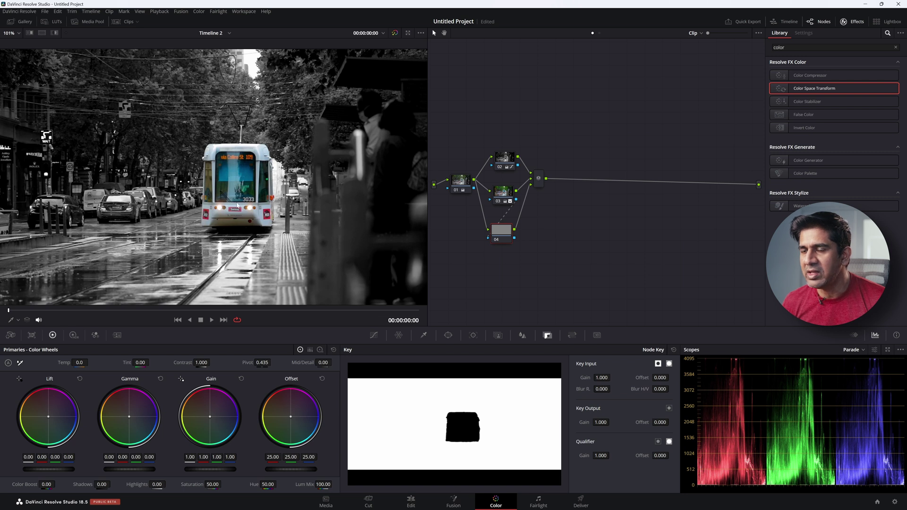
Sample the tree foliage in the image on node 04's Hue Vs Sat curve and raise that hue's saturation to 1.99
{"action": "left_click", "coordinate": [398, 335]}
{"action": "left_click", "coordinate": [373, 334]}
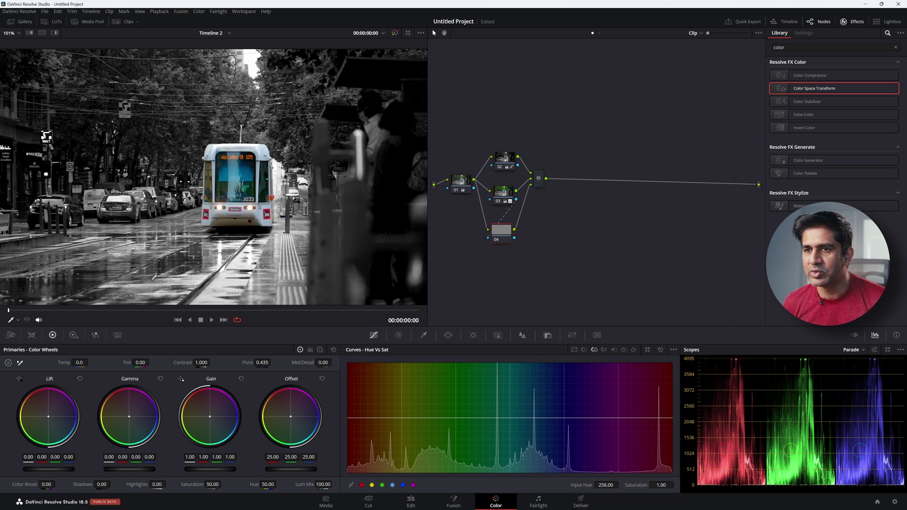
{"action": "left_click", "coordinate": [198, 70]}
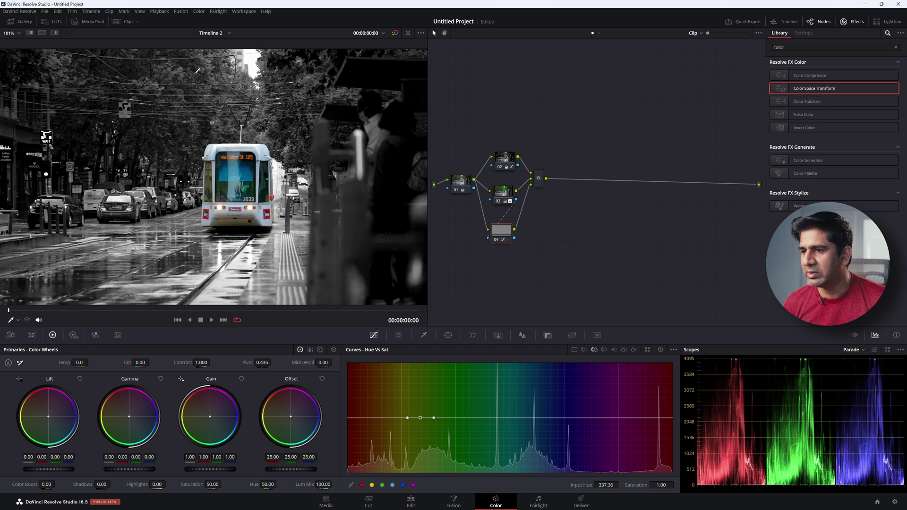
{"action": "left_click_drag", "start_coordinate": [420, 417], "coordinate": [422, 364]}
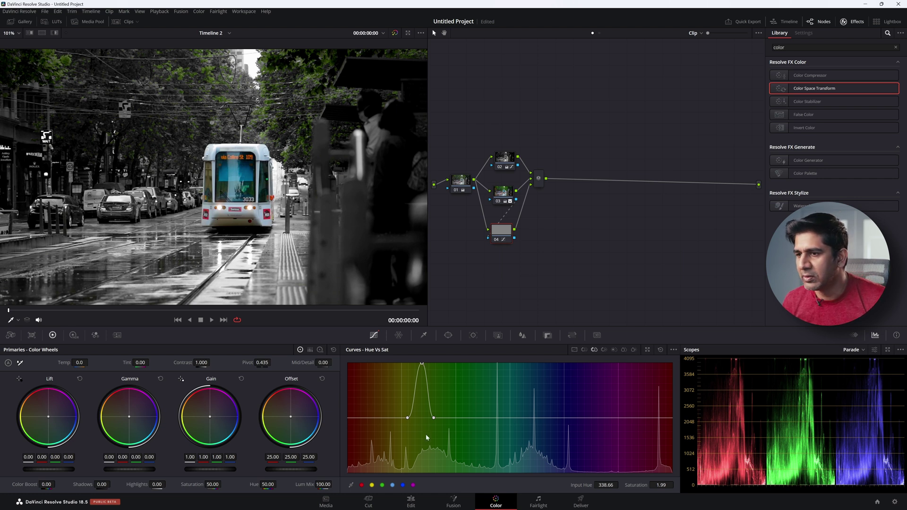
Widen the foliage hue range on both sides of its curve point and drop the point's saturation to 0.00
{"action": "left_click_drag", "start_coordinate": [434, 418], "coordinate": [443, 418]}
{"action": "left_click_drag", "start_coordinate": [407, 418], "coordinate": [396, 418]}
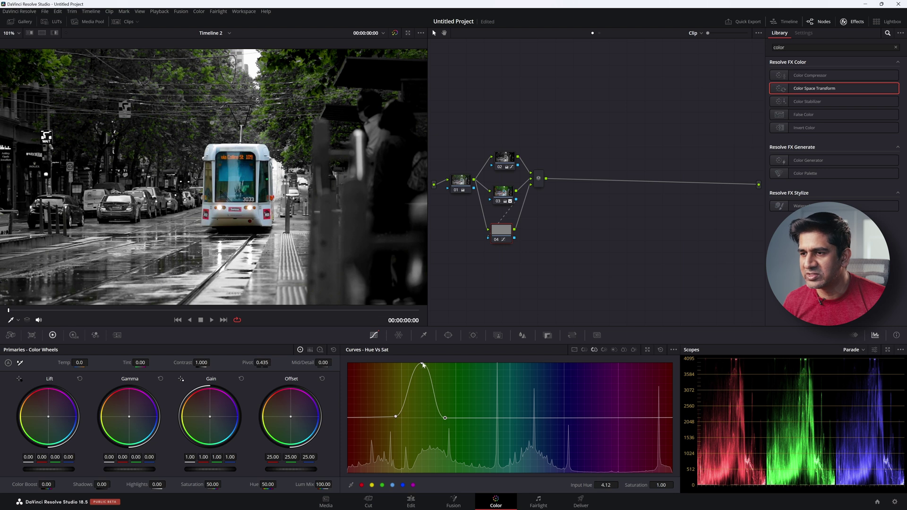
{"action": "left_click_drag", "start_coordinate": [422, 364], "coordinate": [420, 476]}
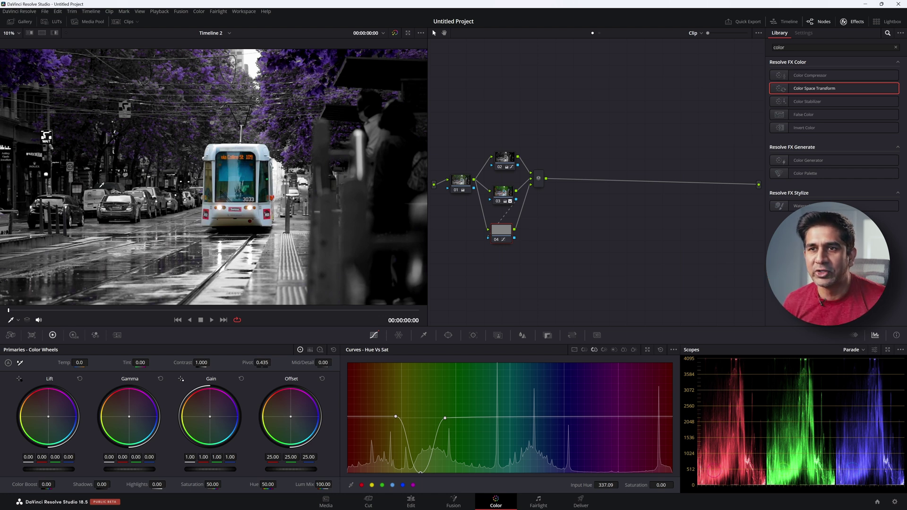
Sample a car's red tail light on node 04's Hue Vs Sat curve, raising that hue's saturation to about 1.92 and slightly widening its range
{"action": "scroll", "coordinate": [76, 167], "scroll_direction": "up", "scroll_amount": 4}
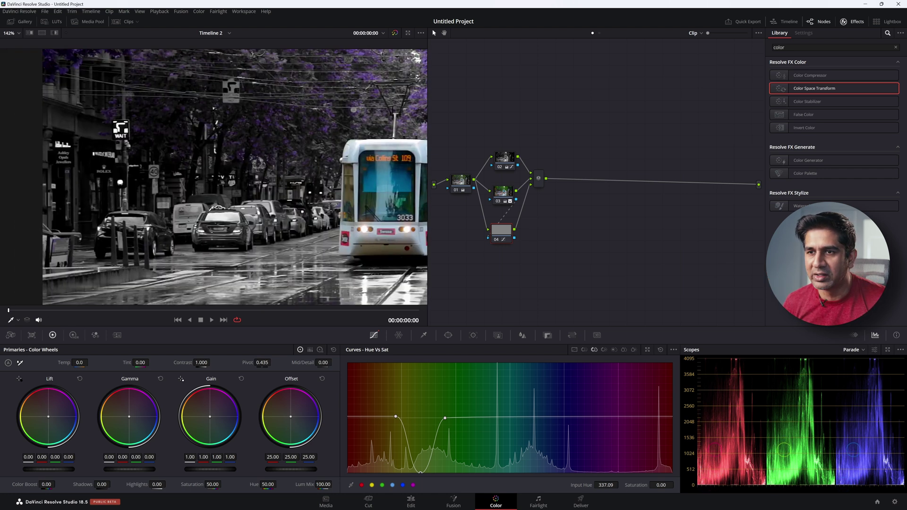
{"action": "scroll", "coordinate": [168, 227], "scroll_direction": "up", "scroll_amount": 1}
{"action": "left_click", "coordinate": [242, 265]}
{"action": "left_click_drag", "start_coordinate": [665, 416], "coordinate": [665, 368]}
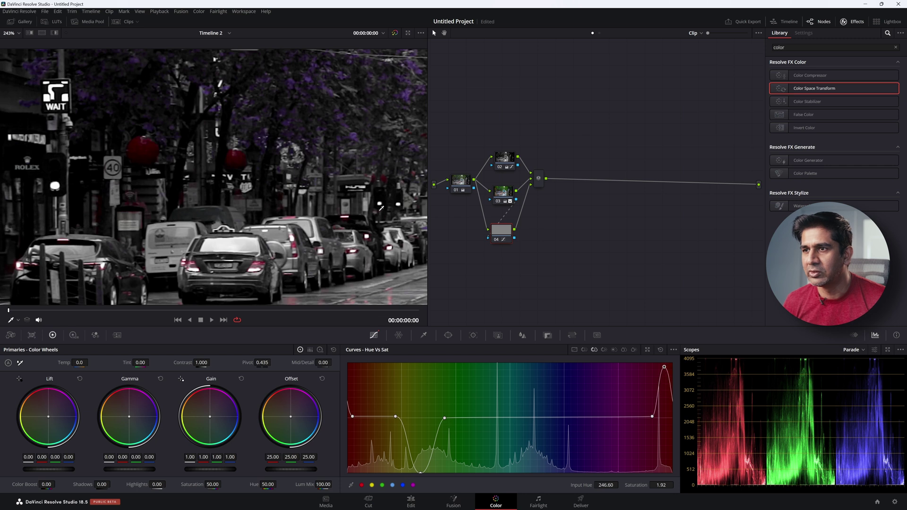
{"action": "scroll", "coordinate": [381, 208], "scroll_direction": "down", "scroll_amount": 5}
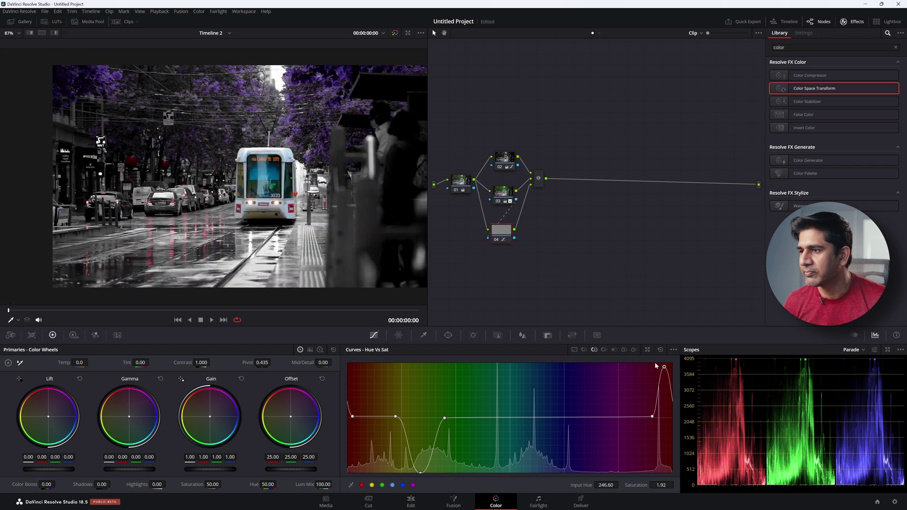
{"action": "left_click_drag", "start_coordinate": [651, 416], "coordinate": [648, 416]}
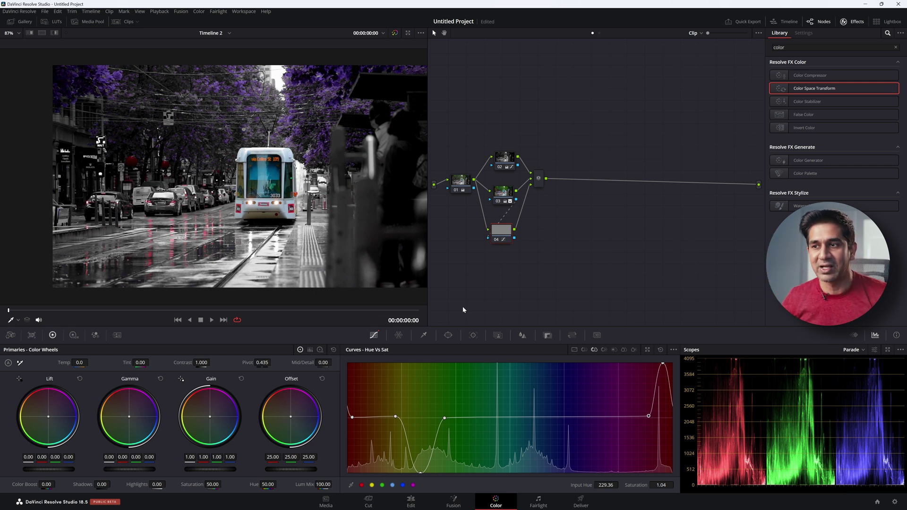
Add a serial node on the connection after the parallel mixer
{"action": "left_click", "coordinate": [614, 182]}
{"action": "key", "text": "alt+s"}
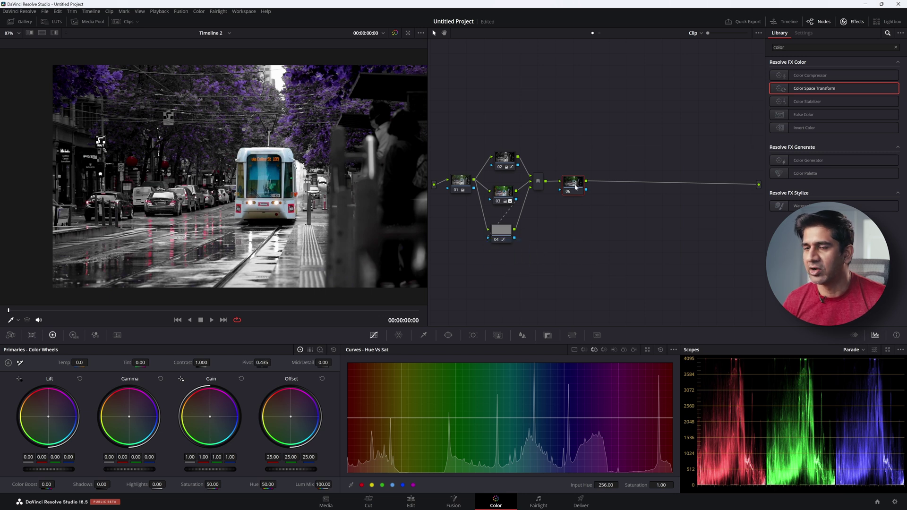
{"action": "scroll", "coordinate": [309, 215], "scroll_direction": "up", "scroll_amount": 1}
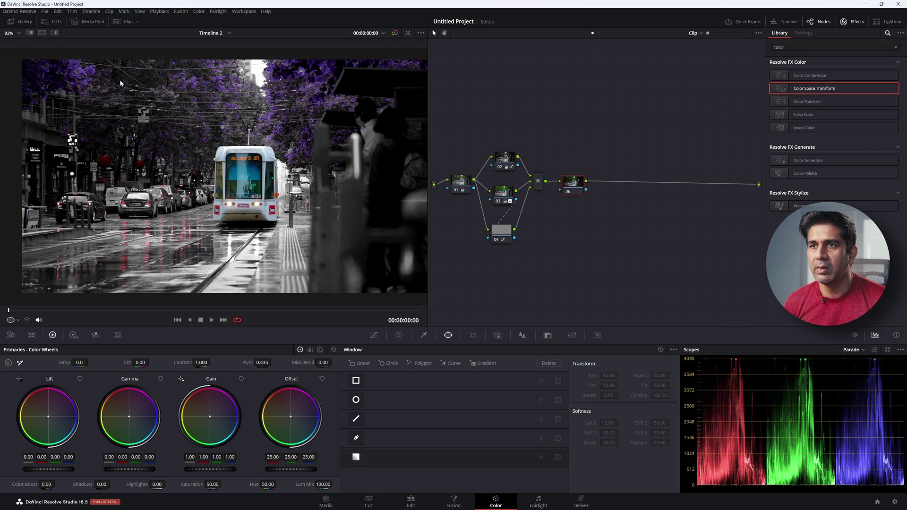
Add a Gradient window over the upper-left of the image, with Pan about 40.58, Tilt 52.44, Rotate -67.56 and Soft 1 5.49
{"action": "left_click", "coordinate": [356, 457]}
{"action": "left_click_drag", "start_coordinate": [232, 222], "coordinate": [281, 190]}
{"action": "left_click_drag", "start_coordinate": [225, 176], "coordinate": [63, 133]}
{"action": "left_click_drag", "start_coordinate": [119, 147], "coordinate": [174, 178]}
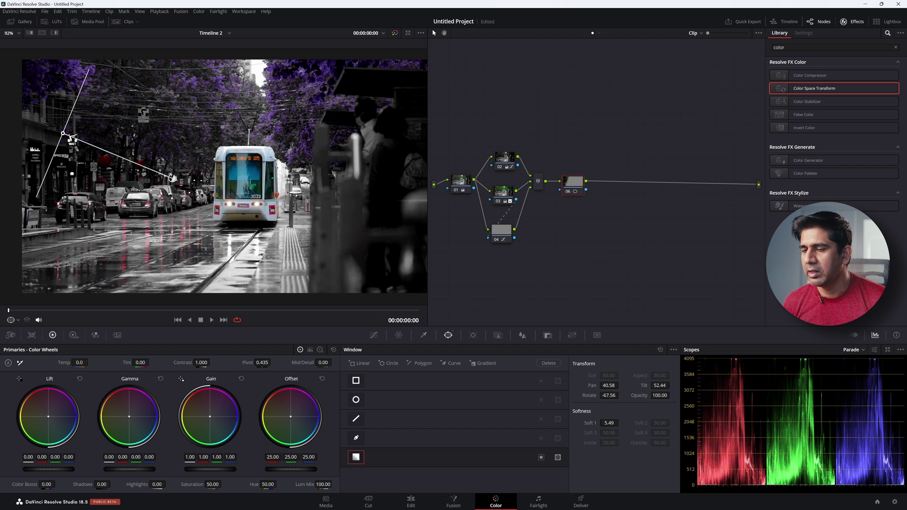
Lower the Offset inside the gradient to 10.00 and reshape the window to about Rotate -60.97 and Soft 1 9.38
{"action": "left_click_drag", "start_coordinate": [286, 469], "coordinate": [286, 469]}
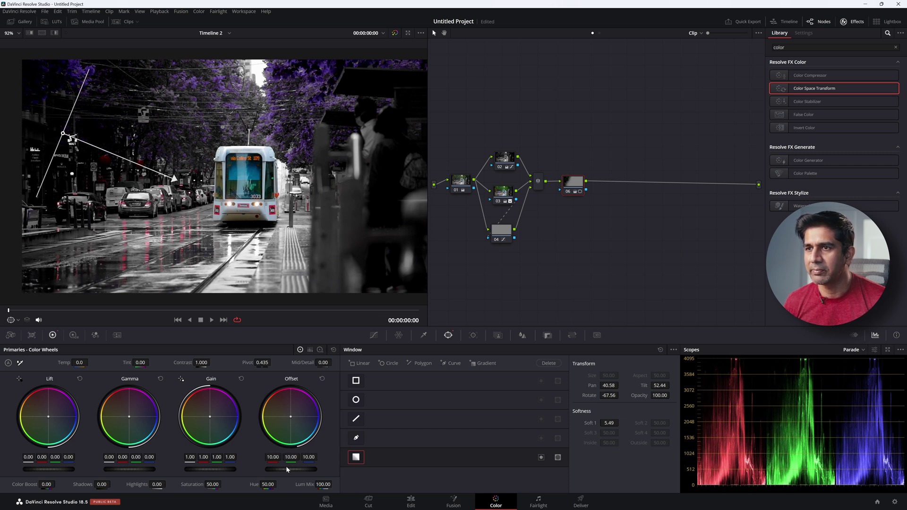
{"action": "left_click_drag", "start_coordinate": [173, 179], "coordinate": [241, 230]}
{"action": "left_click_drag", "start_coordinate": [64, 133], "coordinate": [54, 117]}
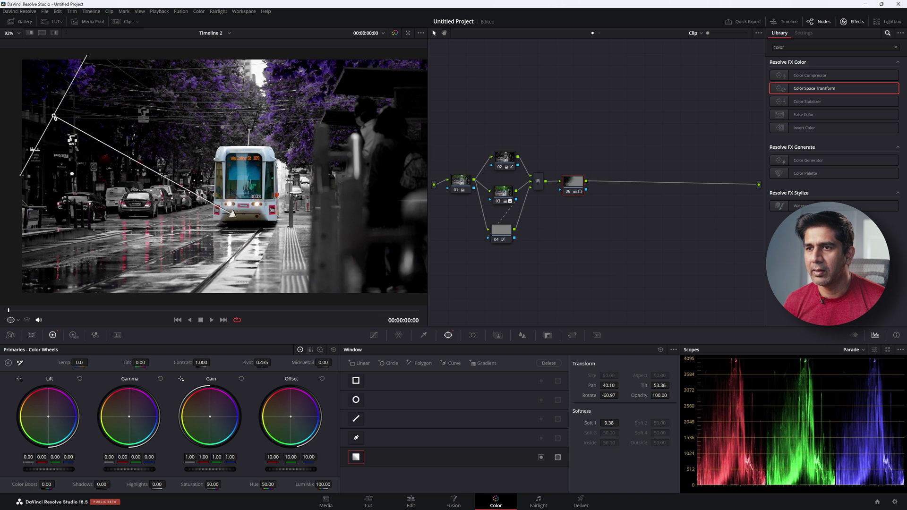
Rotate the first gradient to about -44.19 and add a second darkening the image's lower edge, with Tilt 42.71, Rotate -179.03 and Soft 1 4.34
{"action": "left_click_drag", "start_coordinate": [232, 213], "coordinate": [204, 267]}
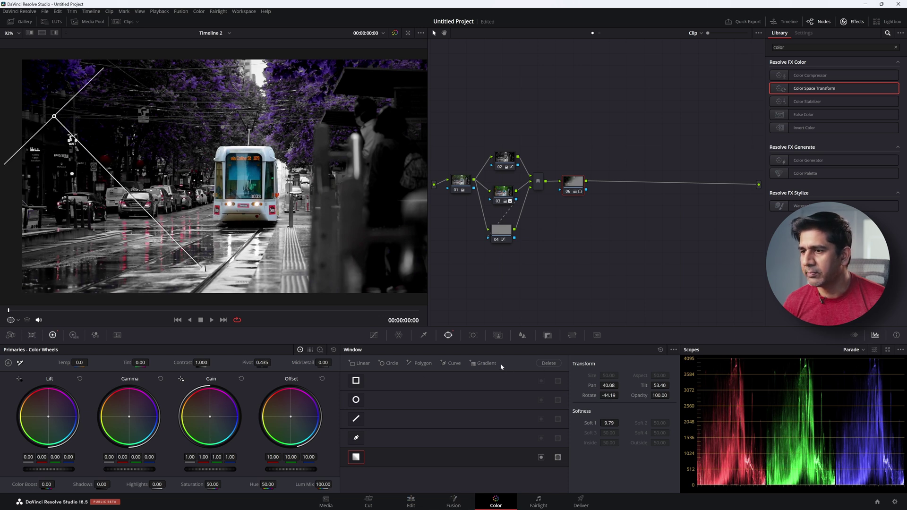
{"action": "left_click", "coordinate": [486, 363]}
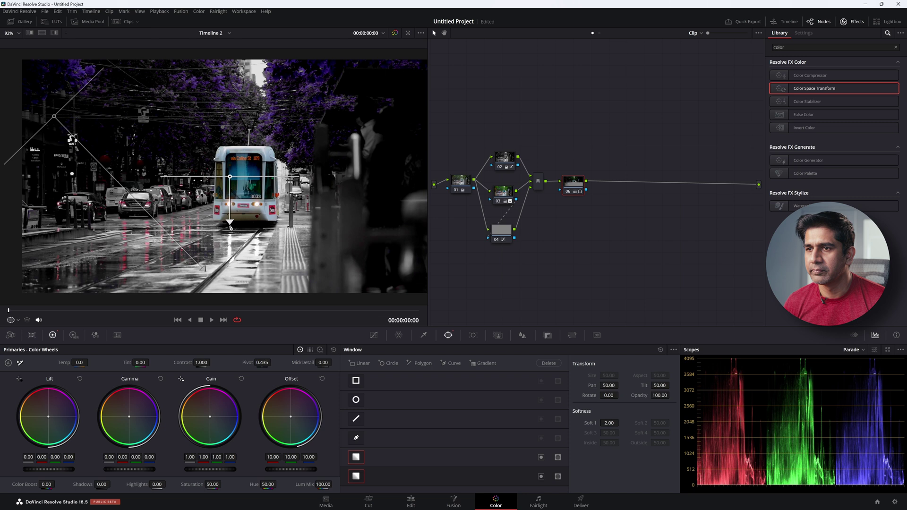
{"action": "left_click_drag", "start_coordinate": [229, 221], "coordinate": [230, 81]}
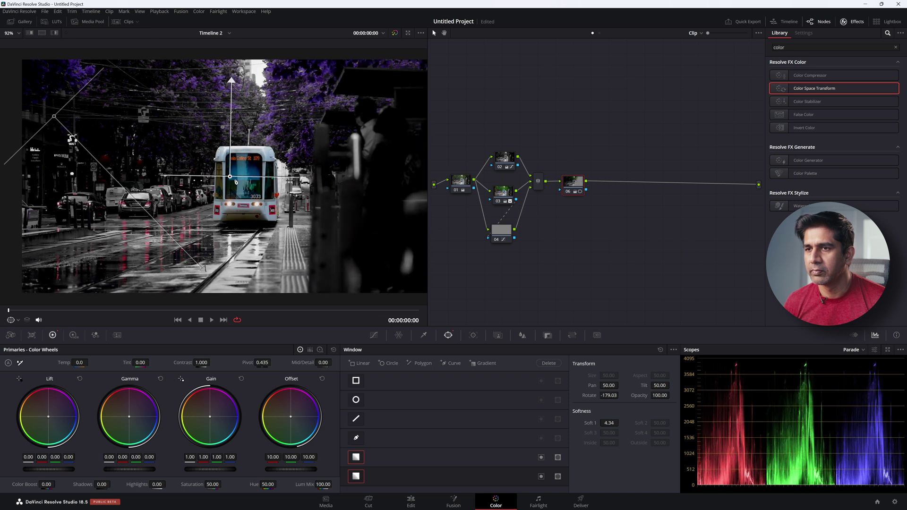
{"action": "left_click_drag", "start_coordinate": [230, 177], "coordinate": [220, 302]}
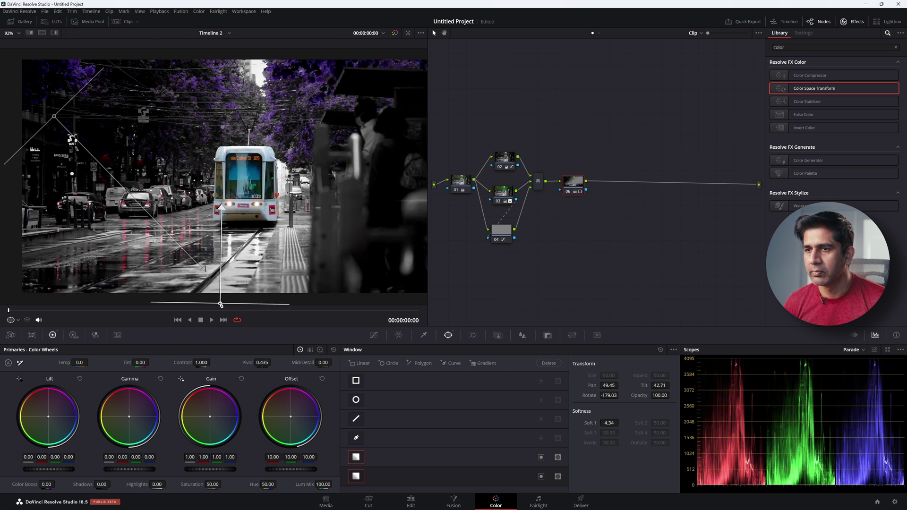
Add a serial node after node 06, with its Gain raised to 1.21 and Lift lowered to -0.03
{"action": "key", "text": "alt+s"}
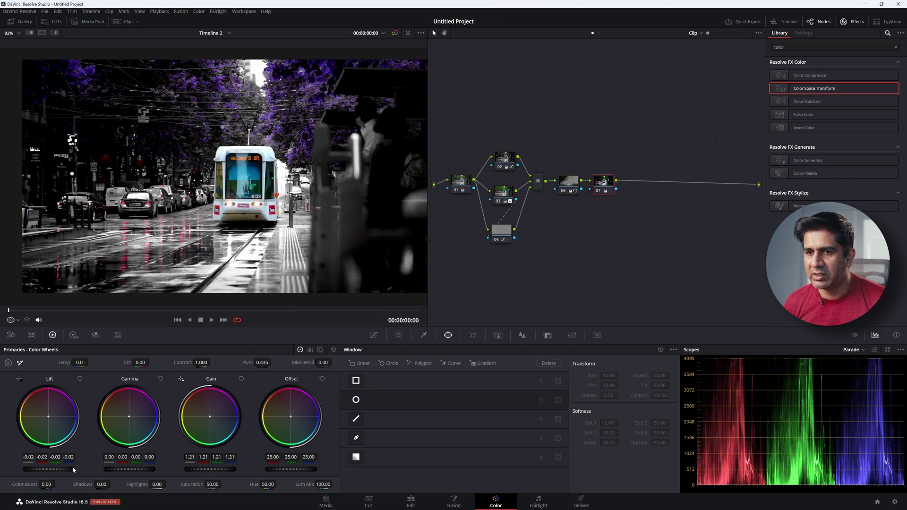
{"action": "scroll", "coordinate": [47, 467], "scroll_direction": "down", "scroll_amount": 1}
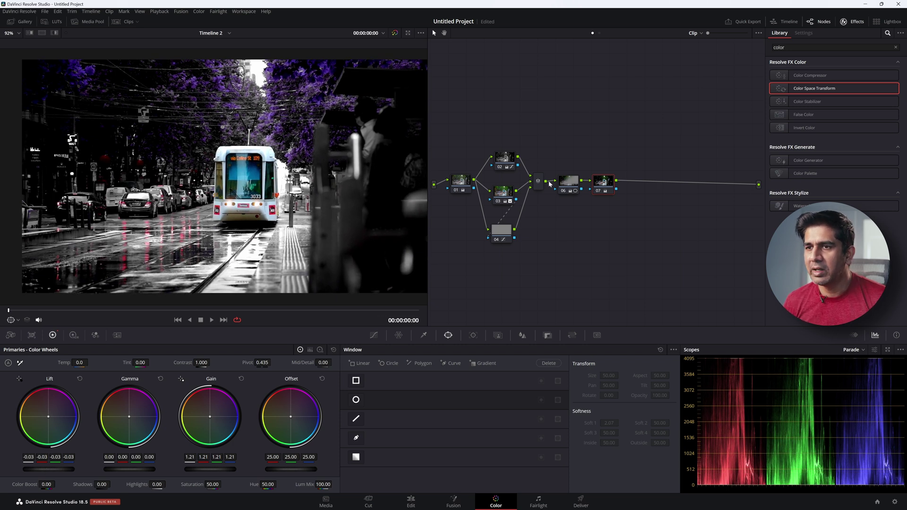
Compare the tram shot with and without the grade by repeatedly bypassing and re-enabling all color grades
{"action": "left_click", "coordinate": [394, 33]}
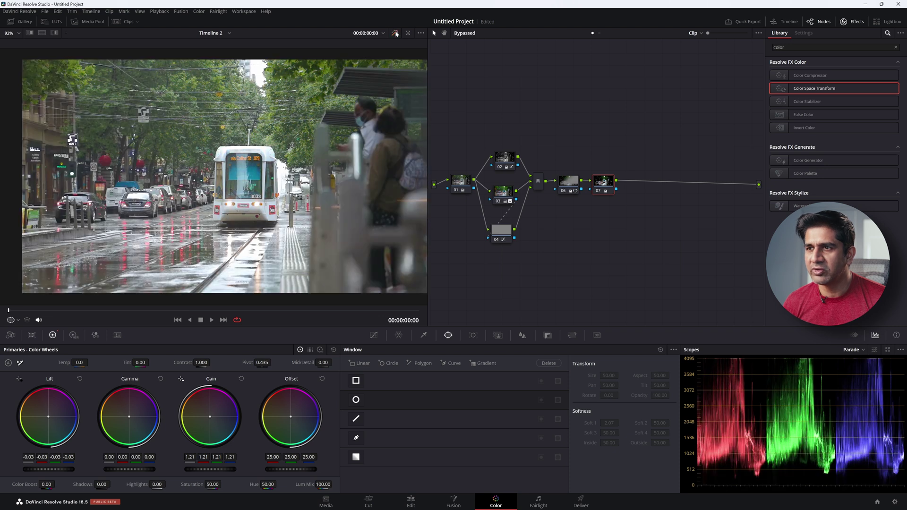
{"action": "left_click", "coordinate": [395, 33]}
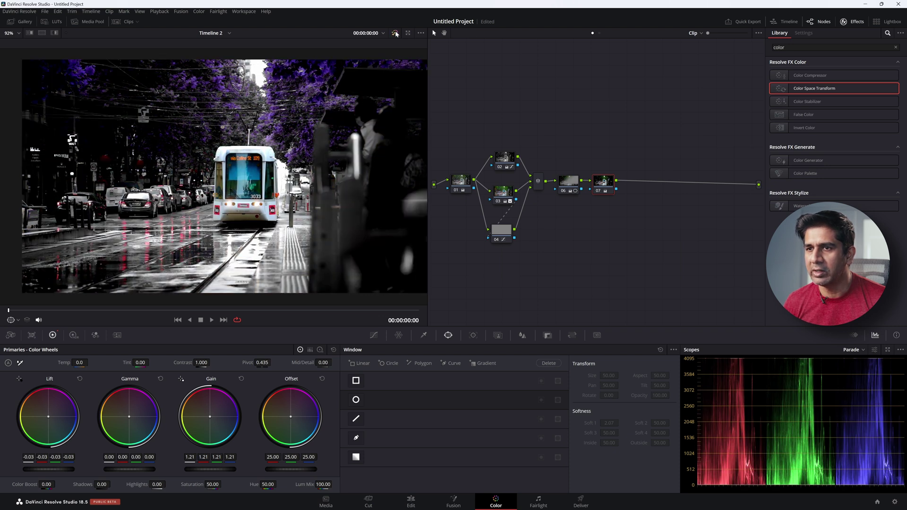
{"action": "left_click", "coordinate": [394, 33]}
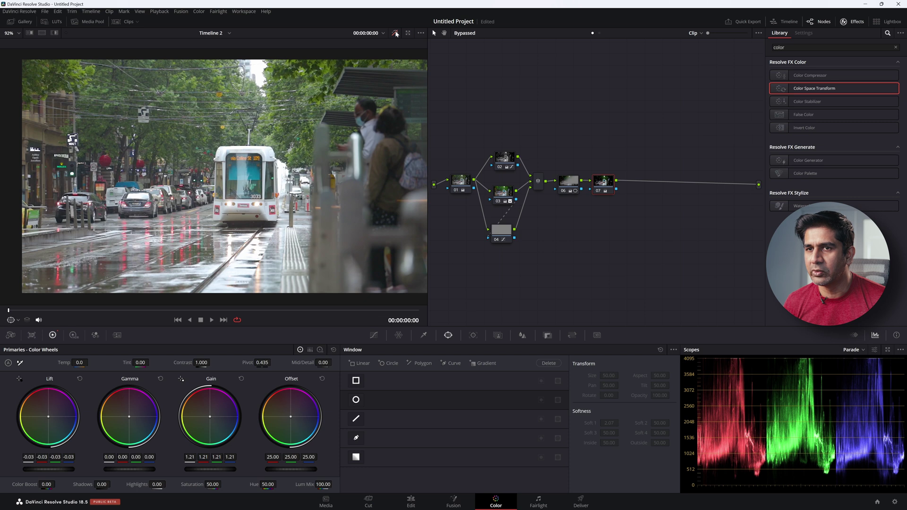
{"action": "left_click", "coordinate": [395, 33]}
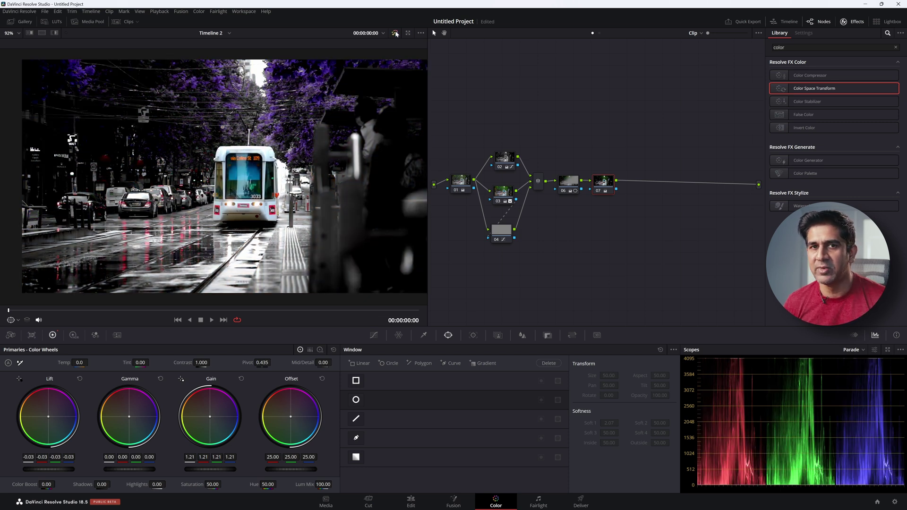
{"action": "left_click", "coordinate": [395, 33]}
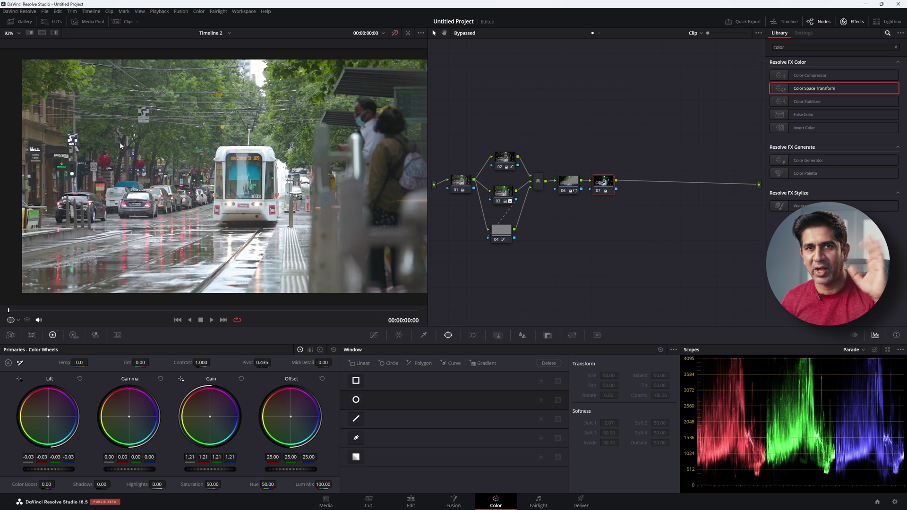
{"action": "left_click", "coordinate": [395, 33]}
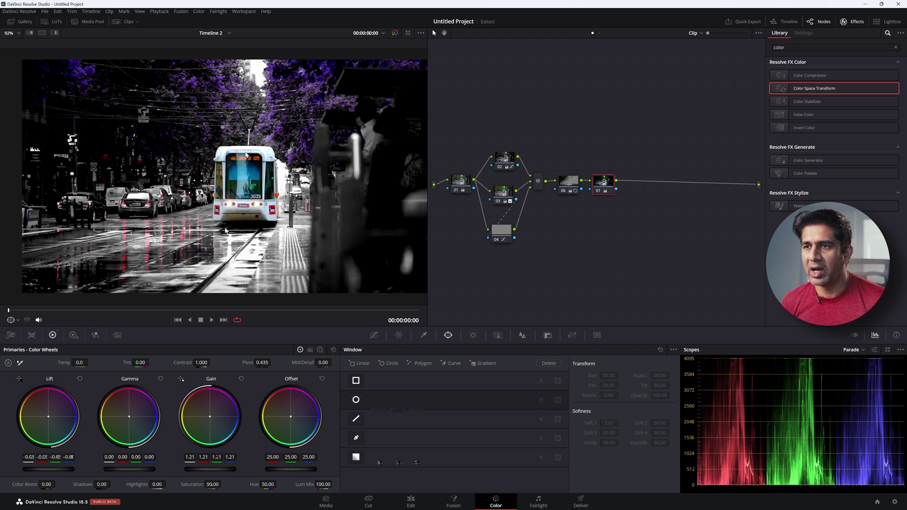
Sharpen the tram on node 03 by lowering the linked Blur Radius to about 0.47
{"action": "scroll", "coordinate": [284, 189], "scroll_direction": "up", "scroll_amount": 5}
{"action": "scroll", "coordinate": [296, 178], "scroll_direction": "right", "scroll_amount": 3}
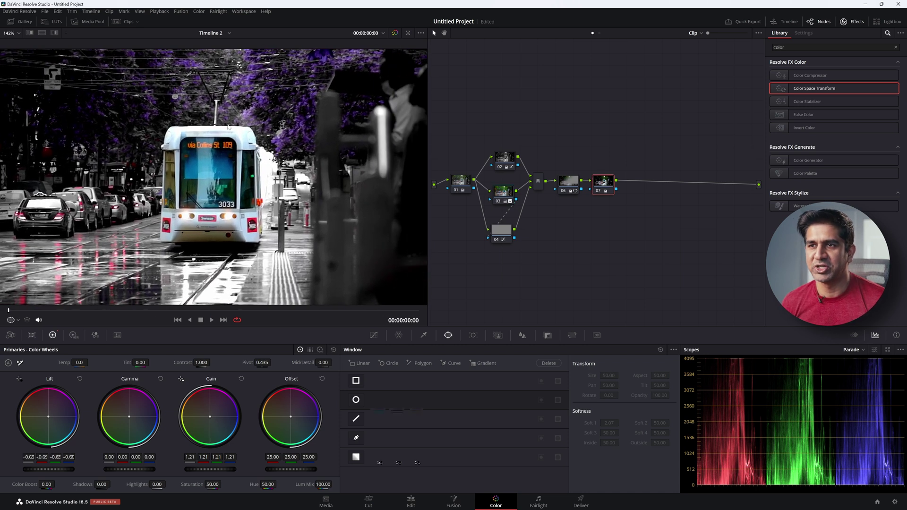
{"action": "left_click", "coordinate": [504, 195]}
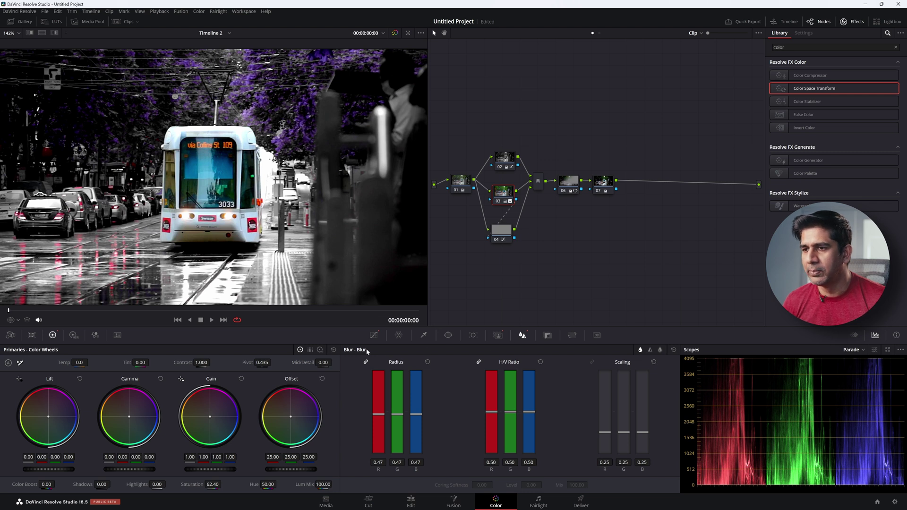
{"action": "left_click_drag", "start_coordinate": [378, 419], "coordinate": [379, 419]}
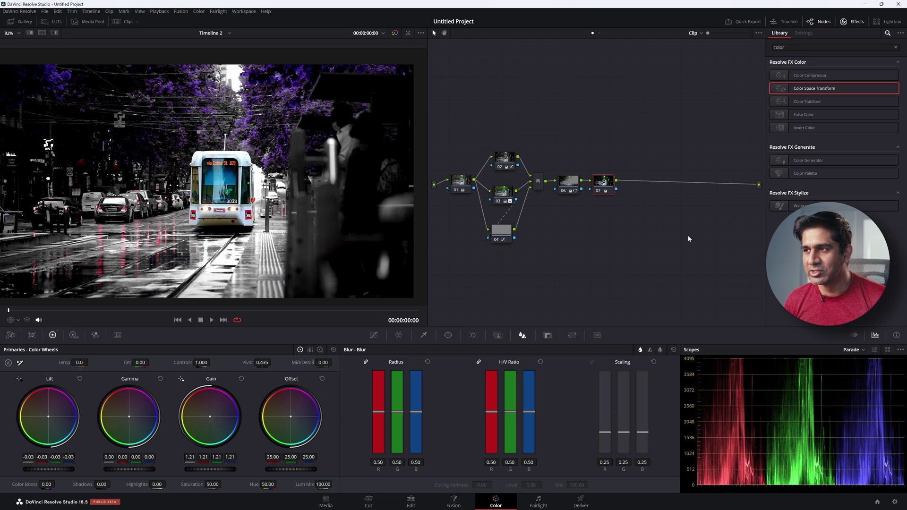
Add three serial nodes after node 07
{"action": "key", "text": "alt+s"}
{"action": "key", "text": "alt+s"}
{"action": "key", "text": "alt+s"}
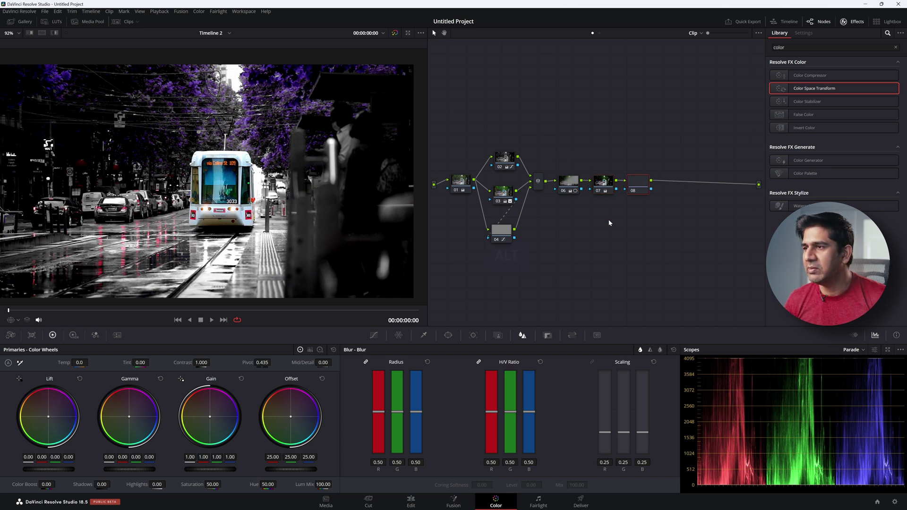
Apply Color Space Transform to node 08 and set its Output Gamma to Cineon Film Log
{"action": "left_click", "coordinate": [643, 181]}
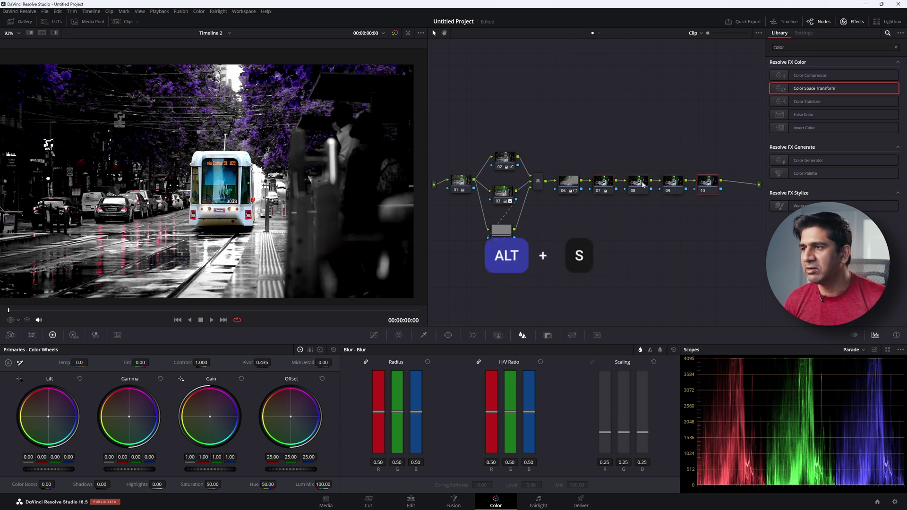
{"action": "left_click_drag", "start_coordinate": [816, 91], "coordinate": [639, 183]}
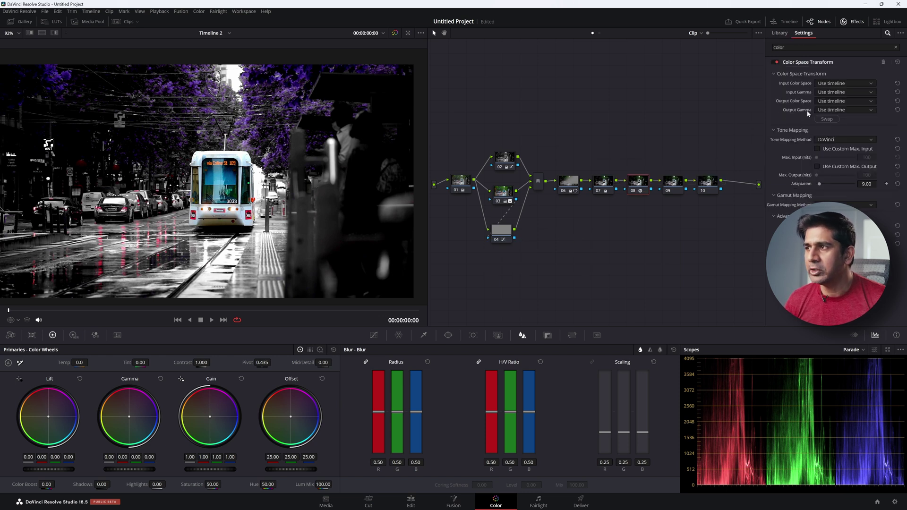
{"action": "left_click", "coordinate": [827, 110]}
{"action": "scroll", "coordinate": [829, 112], "scroll_direction": "down", "scroll_amount": 4}
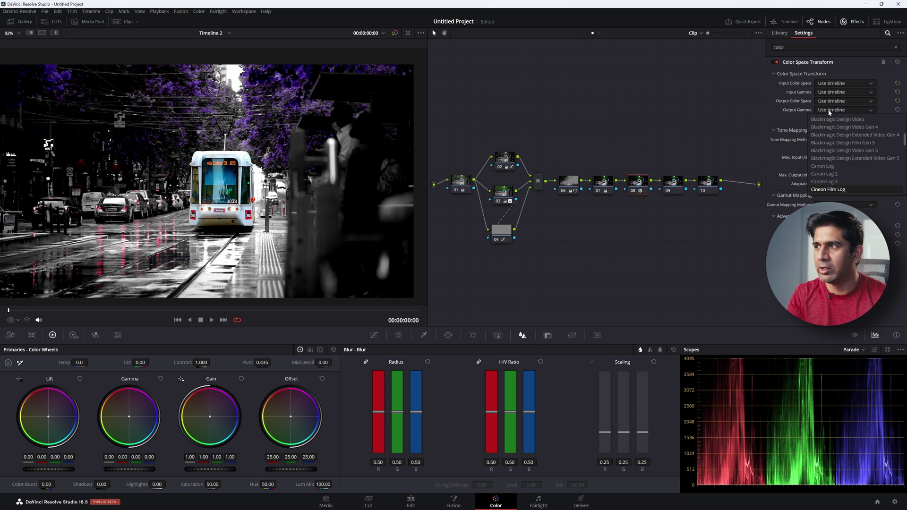
{"action": "left_click", "coordinate": [828, 111]}
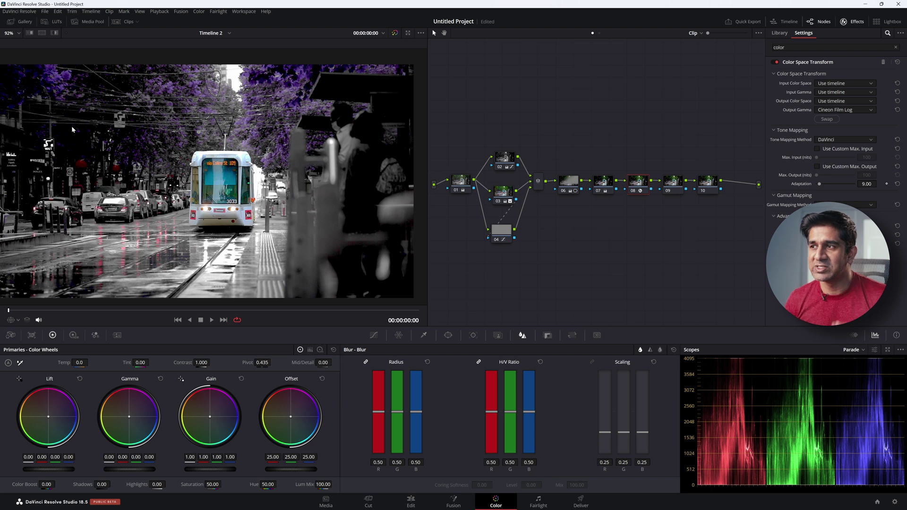
Apply the Film Looks LUT Rec709 Kodak 2383 D65 to node 09 and reduce that node's Key Output Gain
{"action": "left_click", "coordinate": [678, 184]}
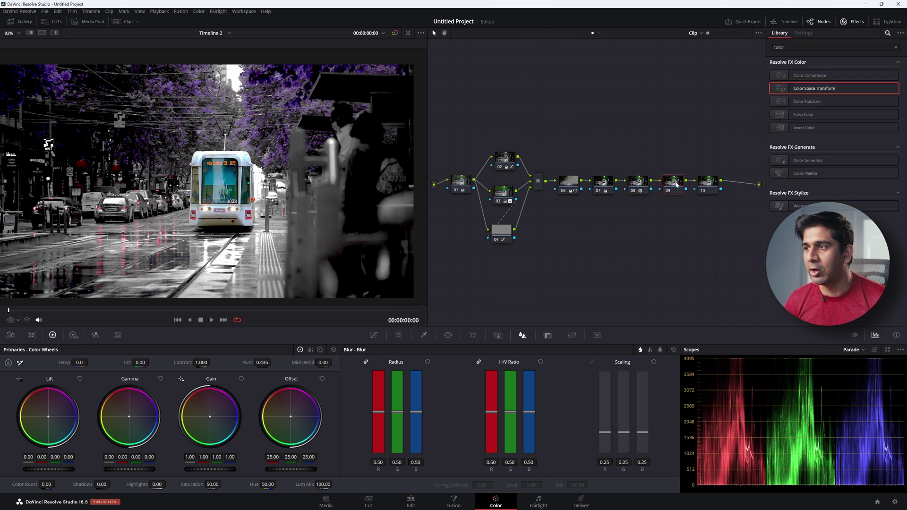
{"action": "left_click", "coordinate": [54, 22]}
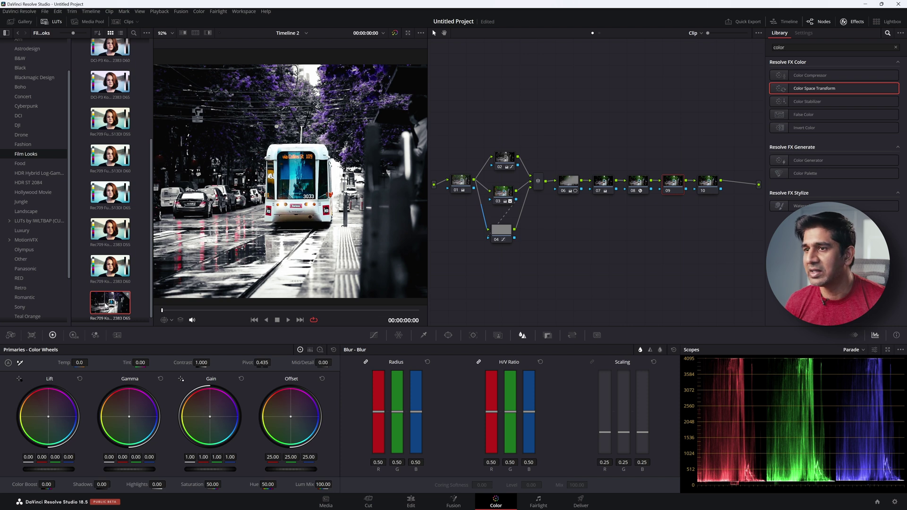
{"action": "left_click_drag", "start_coordinate": [110, 302], "coordinate": [672, 182]}
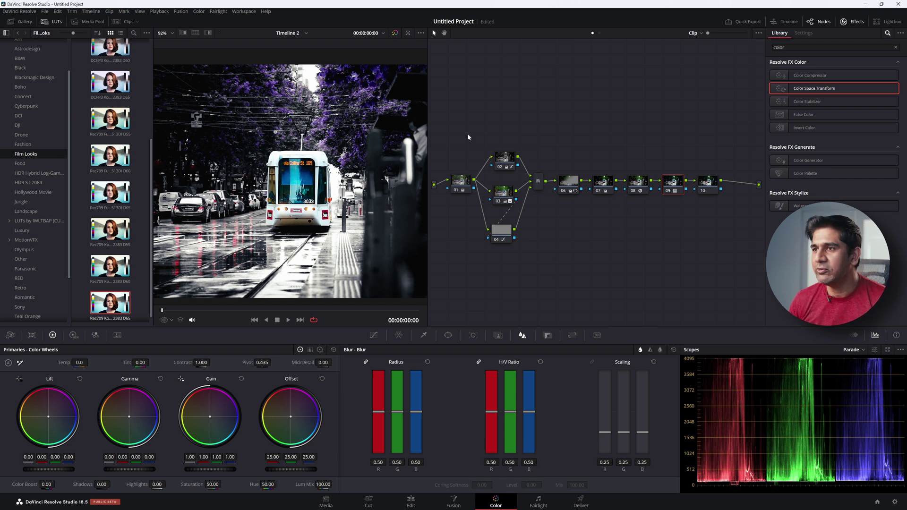
{"action": "left_click", "coordinate": [53, 21]}
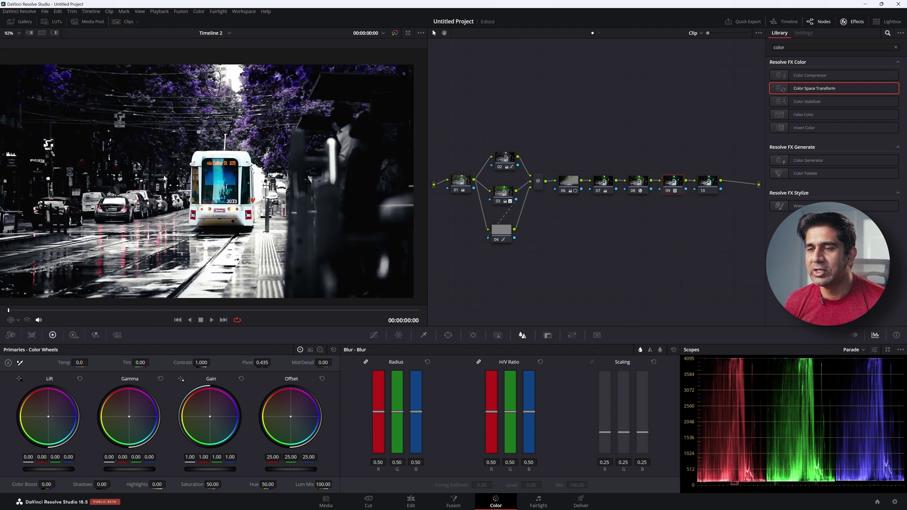
{"action": "left_click", "coordinate": [547, 336]}
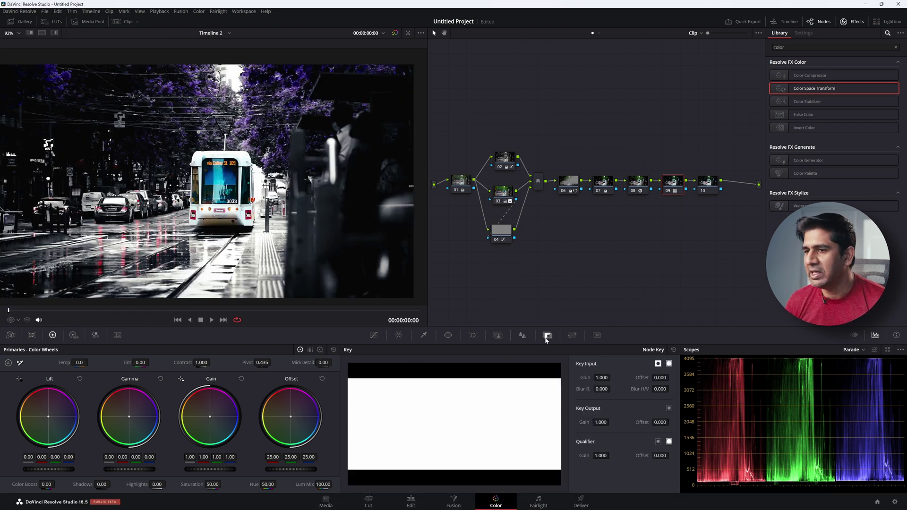
{"action": "left_click_drag", "start_coordinate": [599, 421], "coordinate": [583, 421]}
Apply the Film Grain effect to node 10 with the 8mm preset, raise Grain Size to 0.844, and compare against the ungraded shot
{"action": "left_click", "coordinate": [709, 183]}
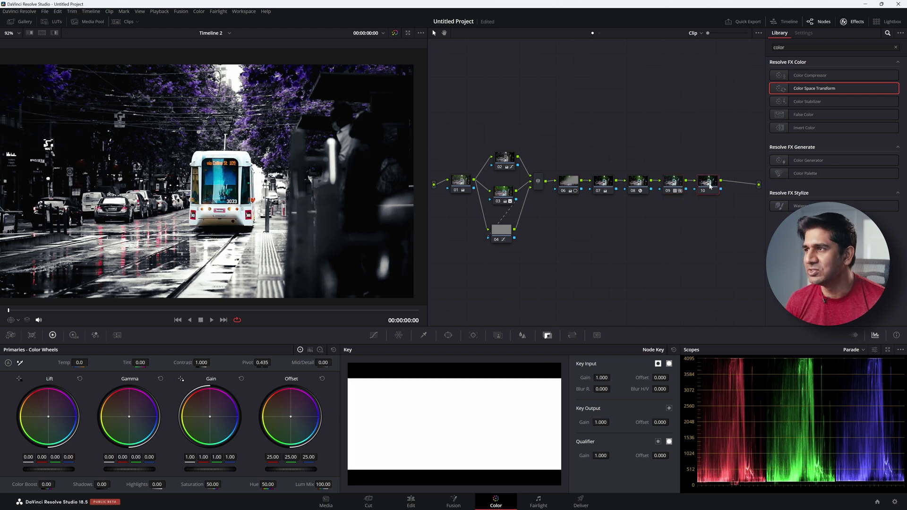
{"action": "left_click", "coordinate": [803, 47]}
{"action": "type", "text": "film"}
{"action": "left_click_drag", "start_coordinate": [803, 89], "coordinate": [707, 182]}
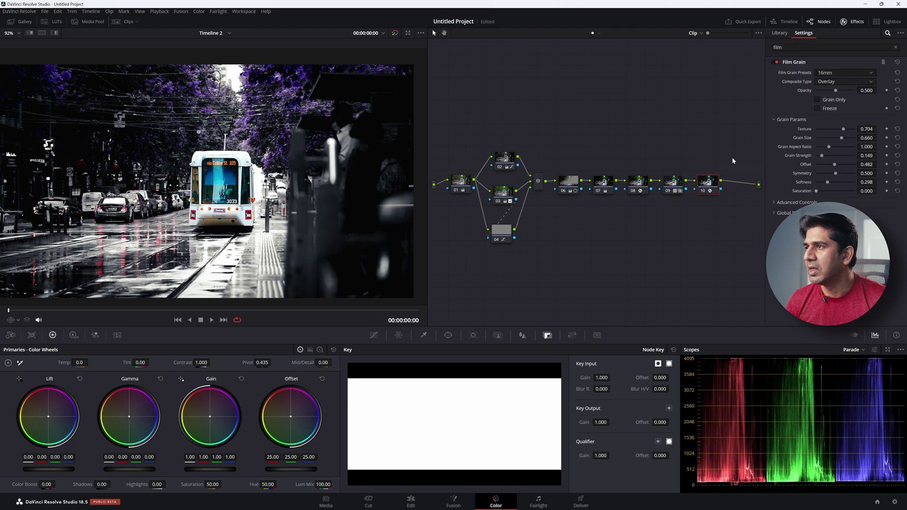
{"action": "left_click", "coordinate": [825, 73]}
{"action": "left_click", "coordinate": [824, 78]}
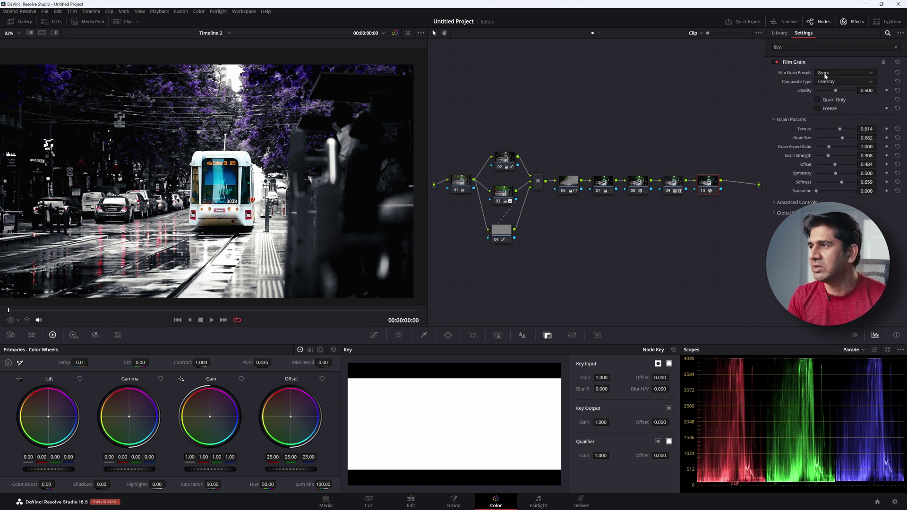
{"action": "left_click_drag", "start_coordinate": [842, 137], "coordinate": [848, 138]}
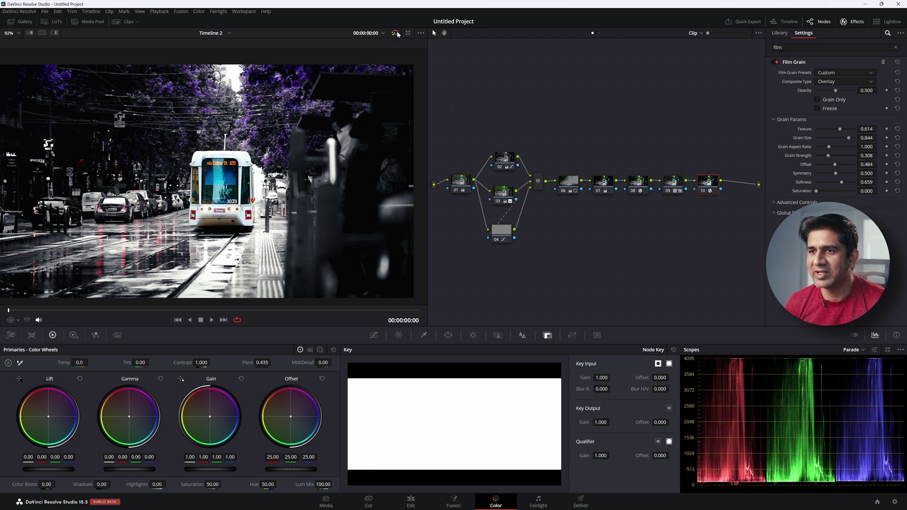
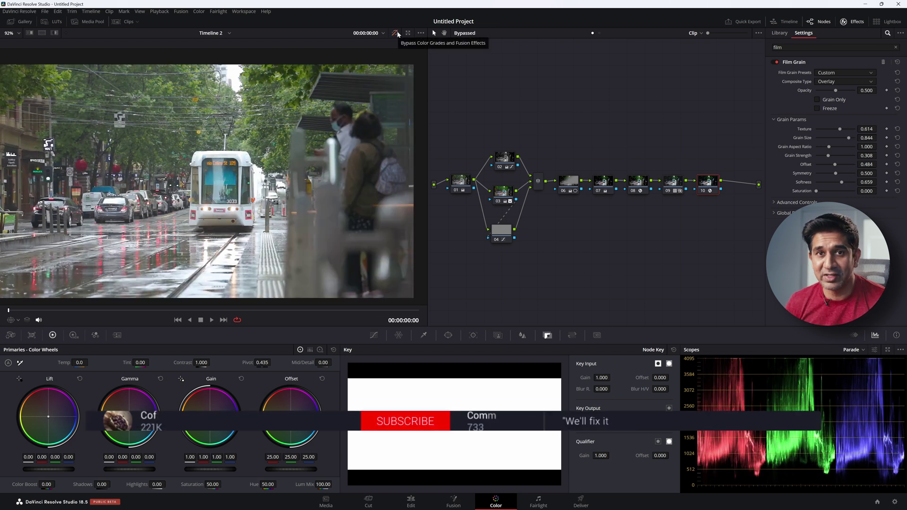
{"action": "left_click", "coordinate": [398, 33]}
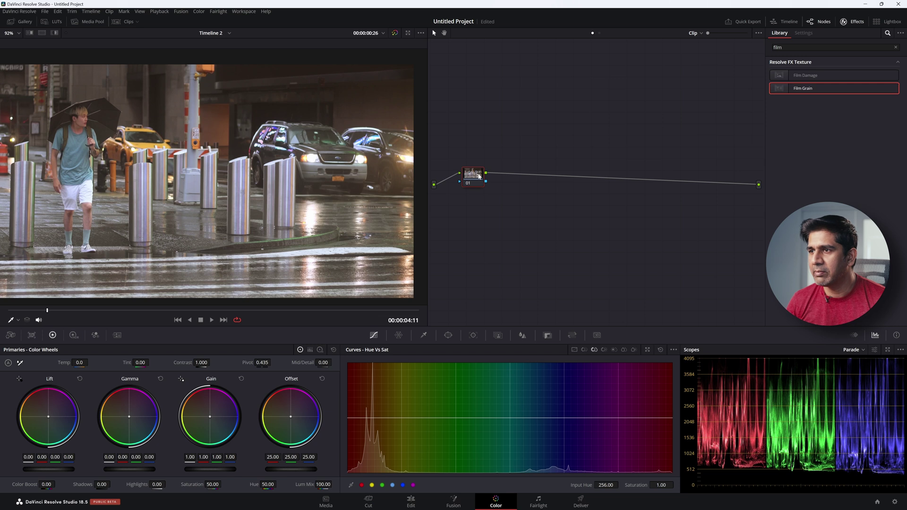
On the rainy pedestrian clip's first node, set Lift to -0.05 and Gain to 0.98, and add a serial node after it
{"action": "left_click_drag", "start_coordinate": [472, 175], "coordinate": [467, 179]}
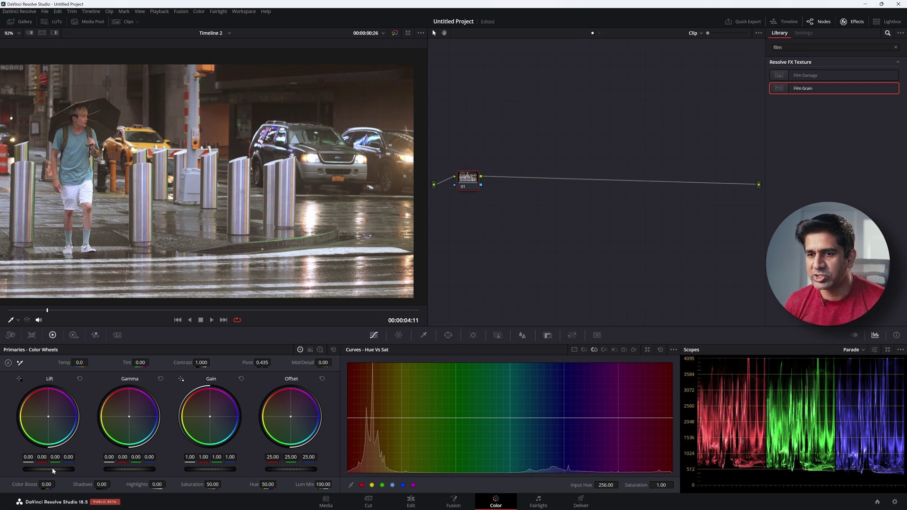
{"action": "left_click_drag", "start_coordinate": [53, 470], "coordinate": [52, 471]}
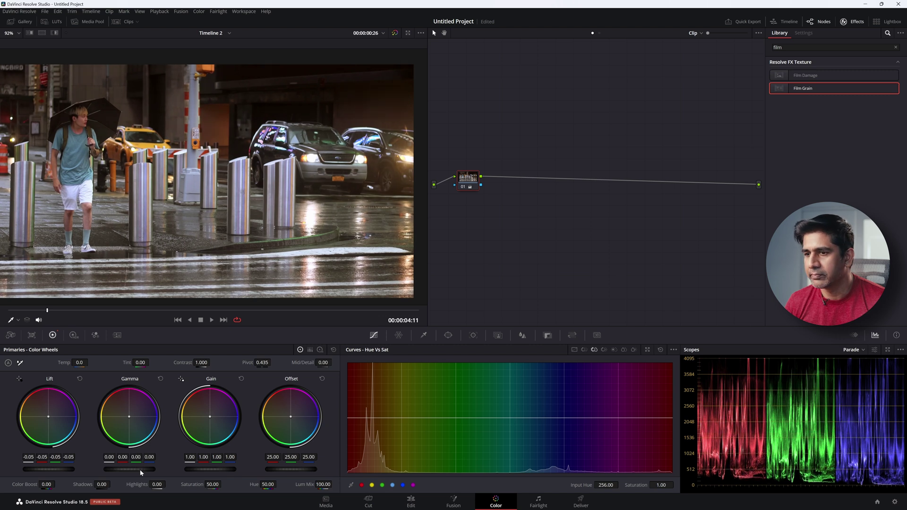
{"action": "left_click_drag", "start_coordinate": [213, 471], "coordinate": [214, 469]}
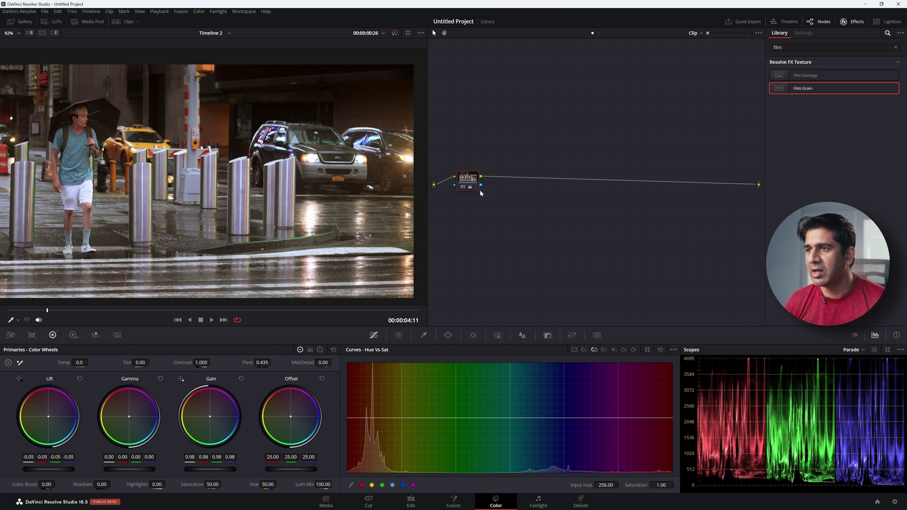
{"action": "key", "text": "alt+s"}
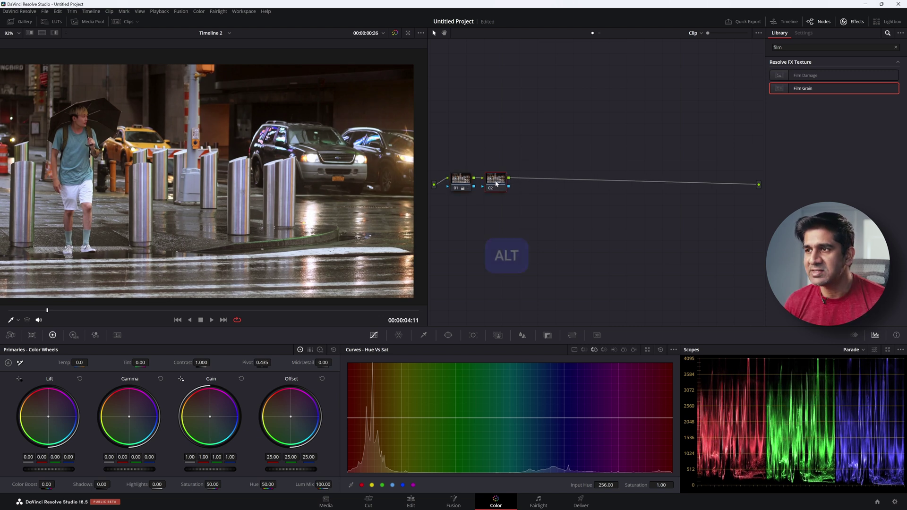
On node 02, lower the Offset to 15.70 and drop the entire Hue Vs Sat curve to a saturation of 0.00
{"action": "left_click_drag", "start_coordinate": [496, 184], "coordinate": [499, 149]}
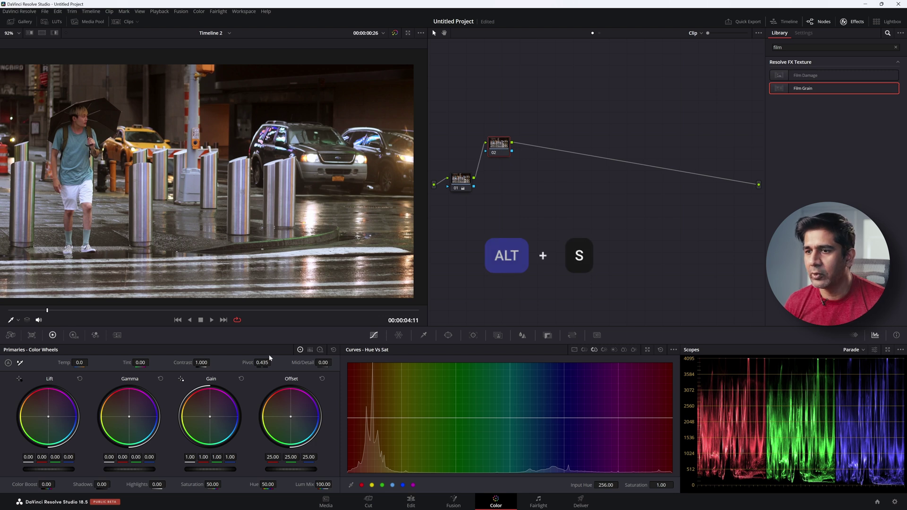
{"action": "left_click_drag", "start_coordinate": [287, 469], "coordinate": [269, 470]}
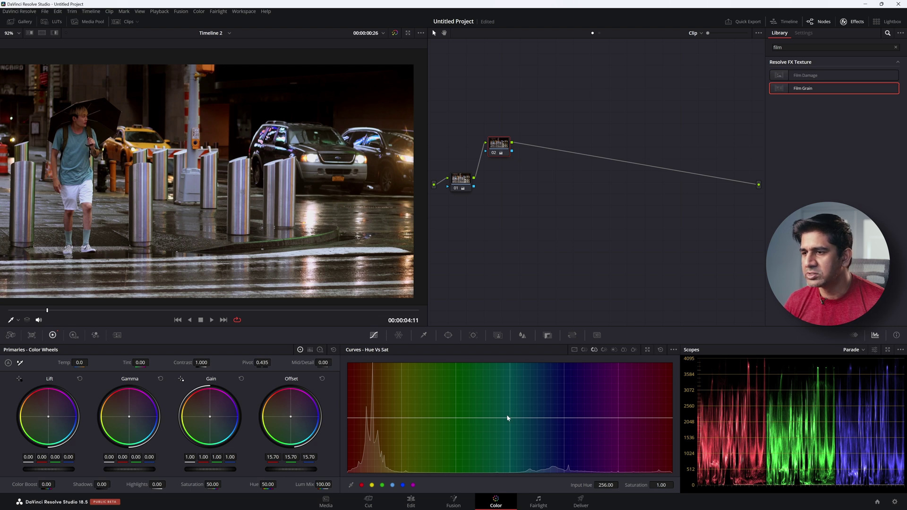
{"action": "left_click_drag", "start_coordinate": [504, 418], "coordinate": [506, 477]}
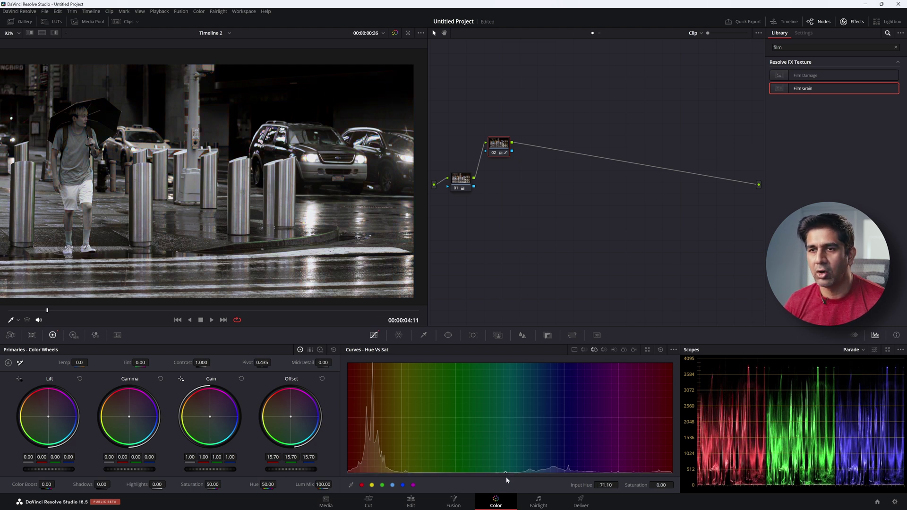
Raise node 02's Gain to 1.08 and reposition the node above the first node's output
{"action": "left_click_drag", "start_coordinate": [498, 143], "coordinate": [510, 155]}
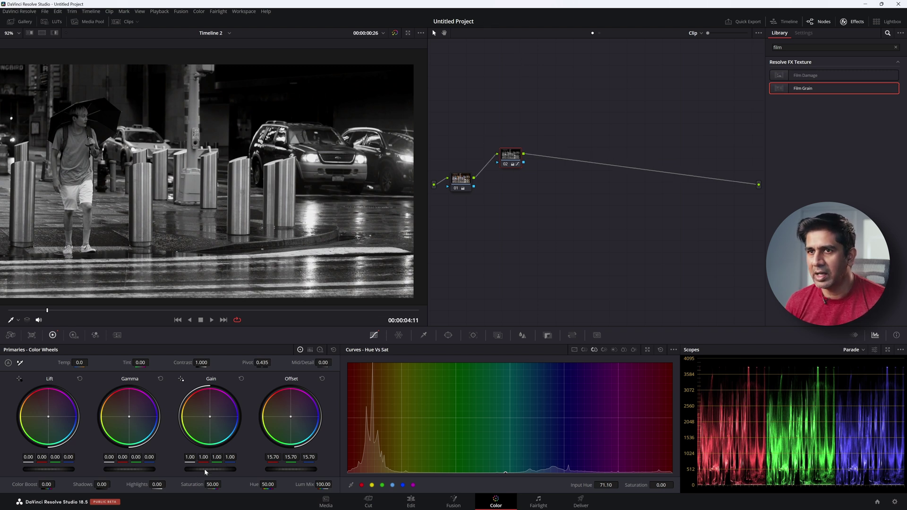
{"action": "scroll", "coordinate": [204, 468], "scroll_direction": "up", "scroll_amount": 4}
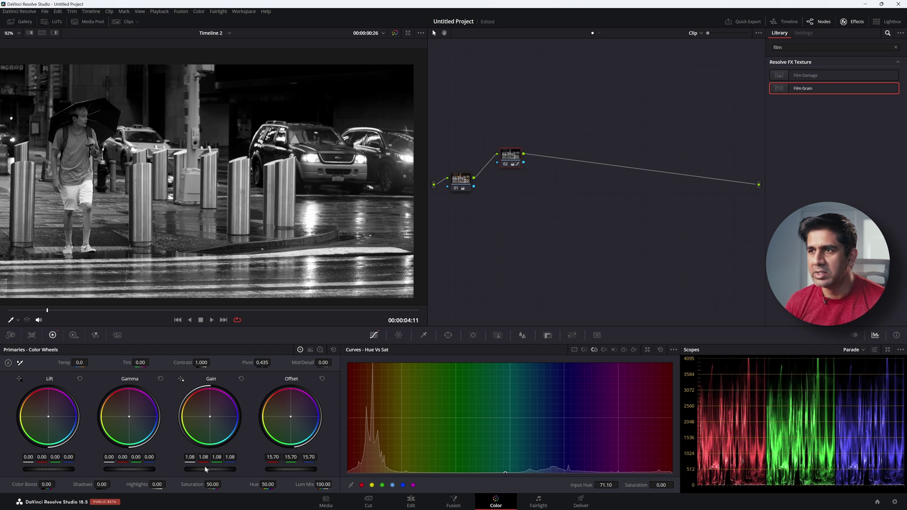
{"action": "left_click_drag", "start_coordinate": [520, 159], "coordinate": [514, 157]}
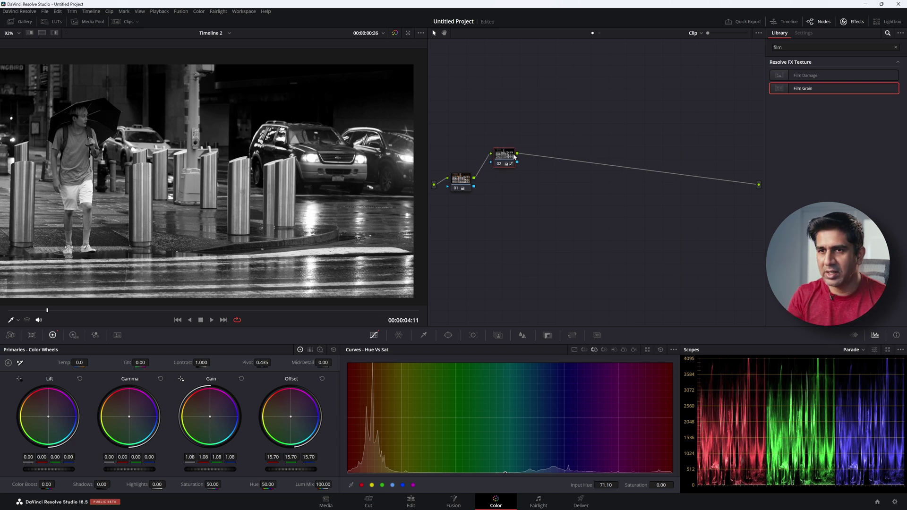
Add a parallel node to node 02, arrange it and the parallel mixer neatly, and select the new node 03
{"action": "key", "text": "alt+p"}
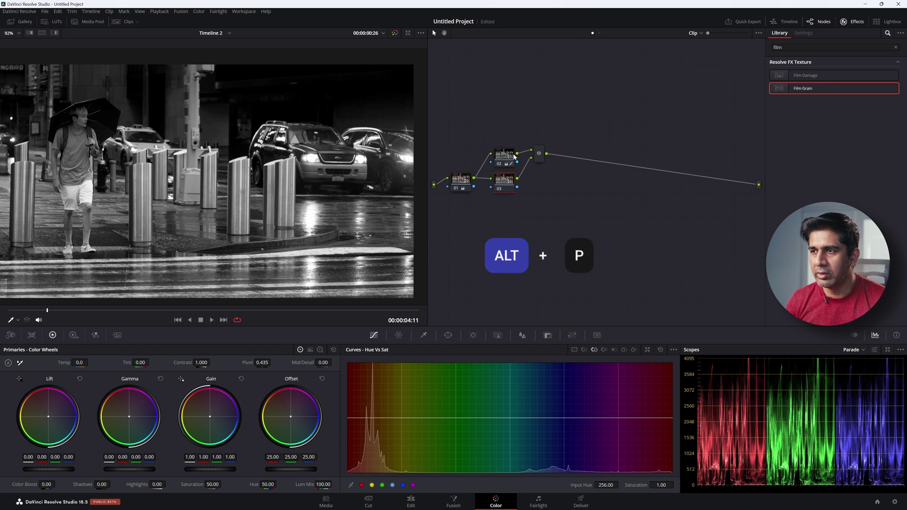
{"action": "left_click_drag", "start_coordinate": [506, 183], "coordinate": [510, 204]}
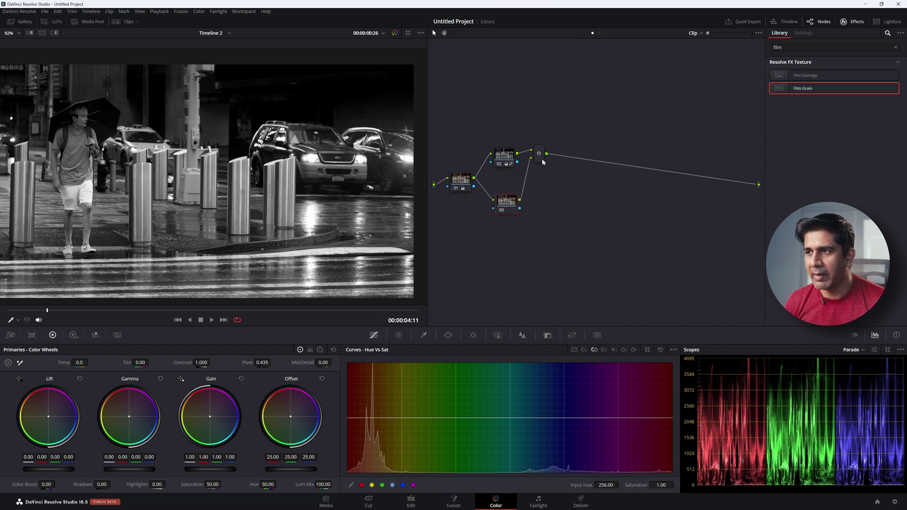
{"action": "left_click_drag", "start_coordinate": [542, 162], "coordinate": [540, 189]}
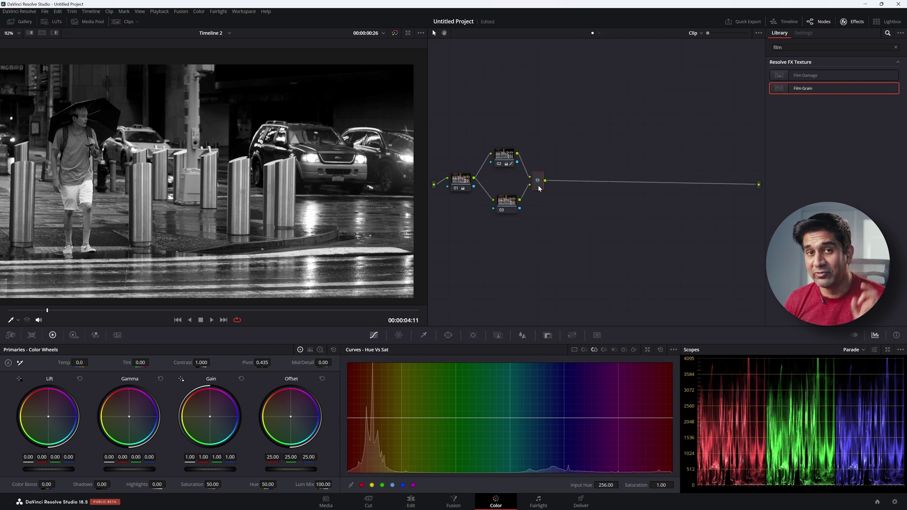
{"action": "left_click", "coordinate": [506, 200]}
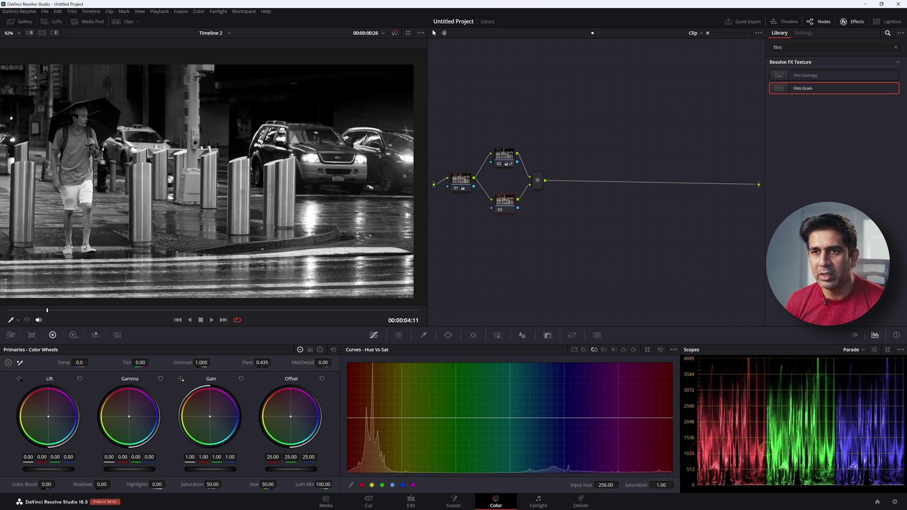
Sample the man's blue shirt for node 03's Hue Vs Sat curve and raise that hue's saturation to 2.00
{"action": "left_click", "coordinate": [81, 137]}
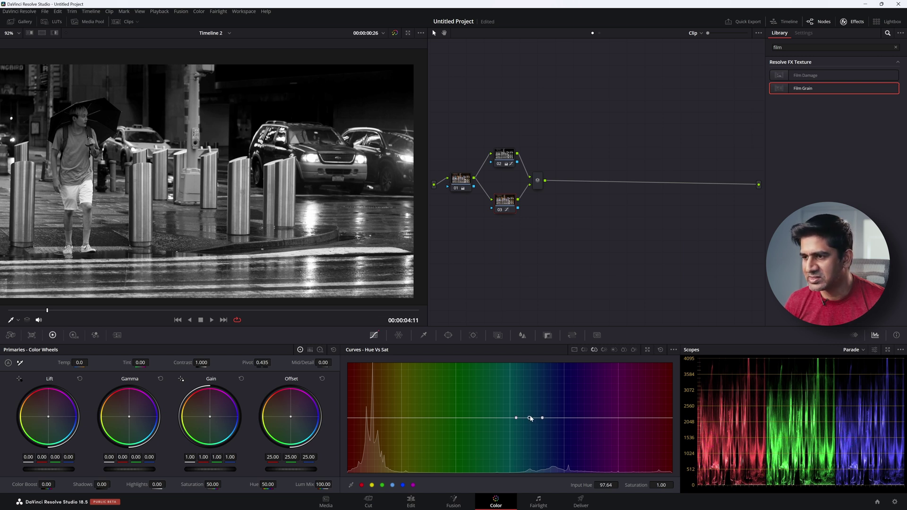
{"action": "left_click_drag", "start_coordinate": [529, 419], "coordinate": [528, 363]}
{"action": "scroll", "coordinate": [193, 158], "scroll_direction": "up", "scroll_amount": 5}
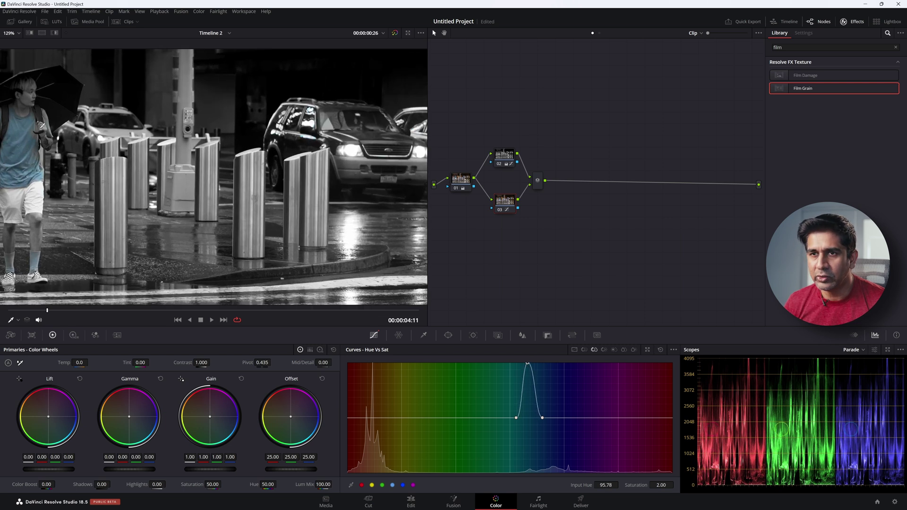
{"action": "scroll", "coordinate": [199, 130], "scroll_direction": "up", "scroll_amount": 2}
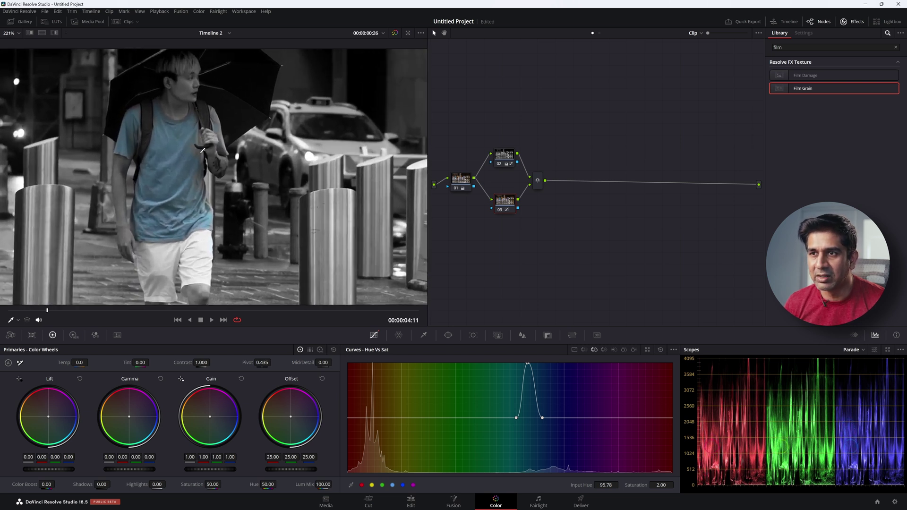
{"action": "scroll", "coordinate": [199, 175], "scroll_direction": "down", "scroll_amount": 2}
{"action": "scroll", "coordinate": [199, 174], "scroll_direction": "down", "scroll_amount": 3}
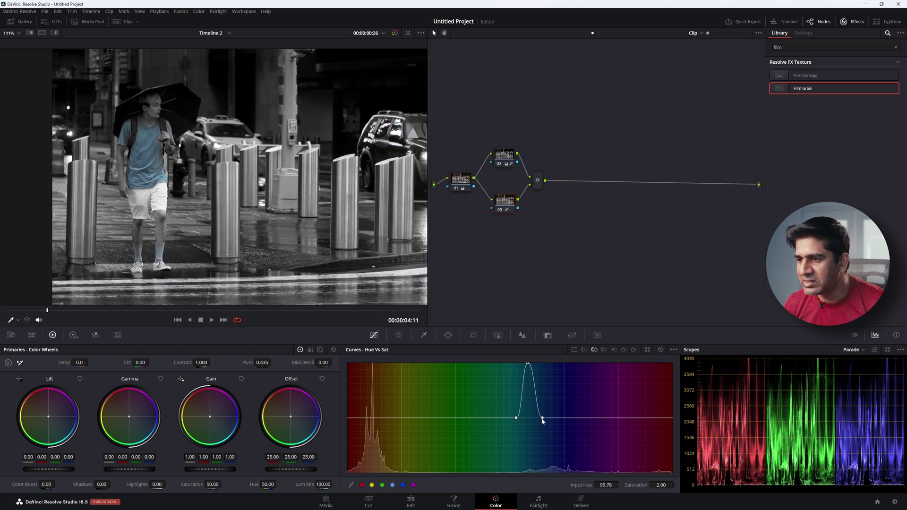
Widen the blue peak of node 03's Hue Vs Sat curve on both sides and set its top to hue 91.08, saturation 1.96
{"action": "left_click_drag", "start_coordinate": [542, 420], "coordinate": [486, 419]}
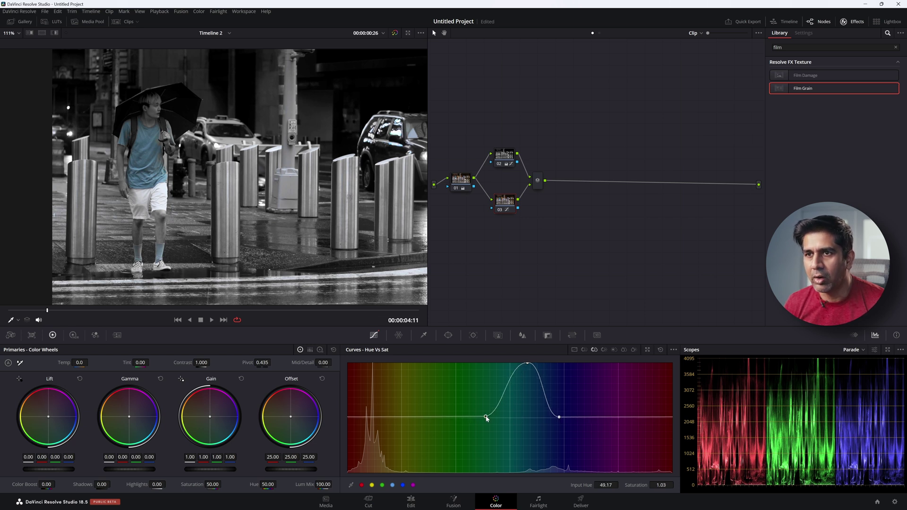
{"action": "scroll", "coordinate": [94, 112], "scroll_direction": "up", "scroll_amount": 3}
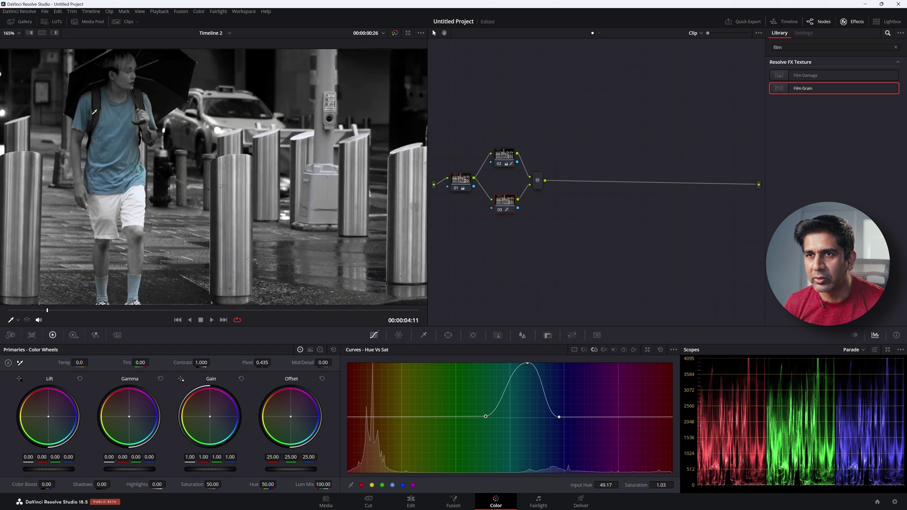
{"action": "scroll", "coordinate": [351, 250], "scroll_direction": "down", "scroll_amount": 4}
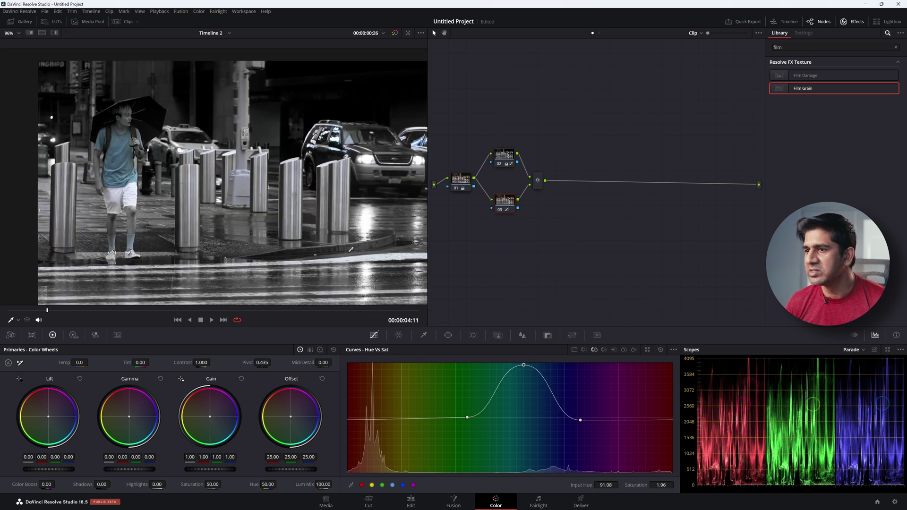
{"action": "scroll", "coordinate": [113, 235], "scroll_direction": "up", "scroll_amount": 2}
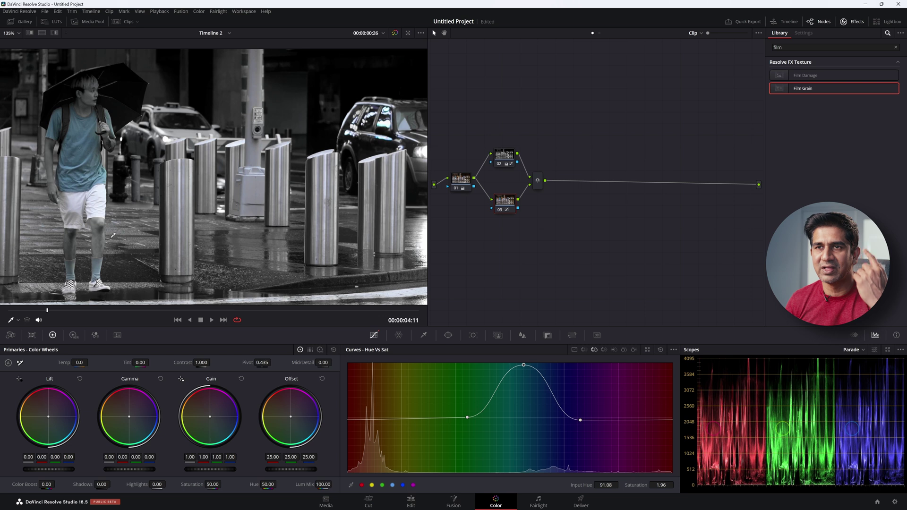
Sample the man's skin, raise its Hue Vs Sat point to 2.00, widen it to hues 239.94 and 294.39, and compare with the ungraded shot
{"action": "left_click", "coordinate": [91, 92]}
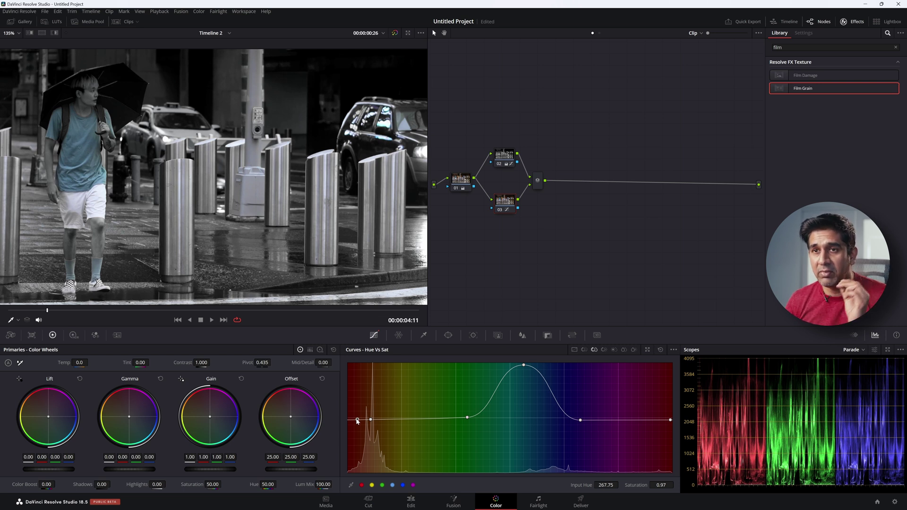
{"action": "left_click_drag", "start_coordinate": [357, 421], "coordinate": [358, 358]}
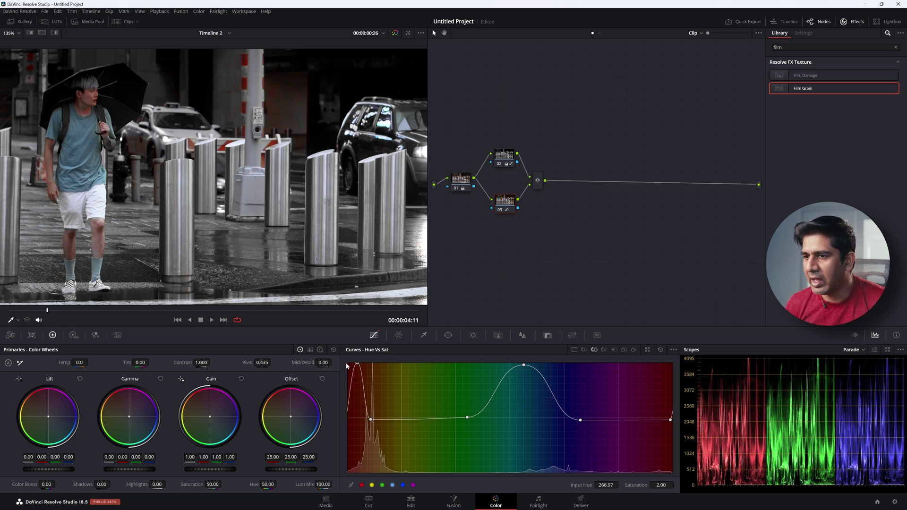
{"action": "left_click_drag", "start_coordinate": [372, 419], "coordinate": [382, 421]}
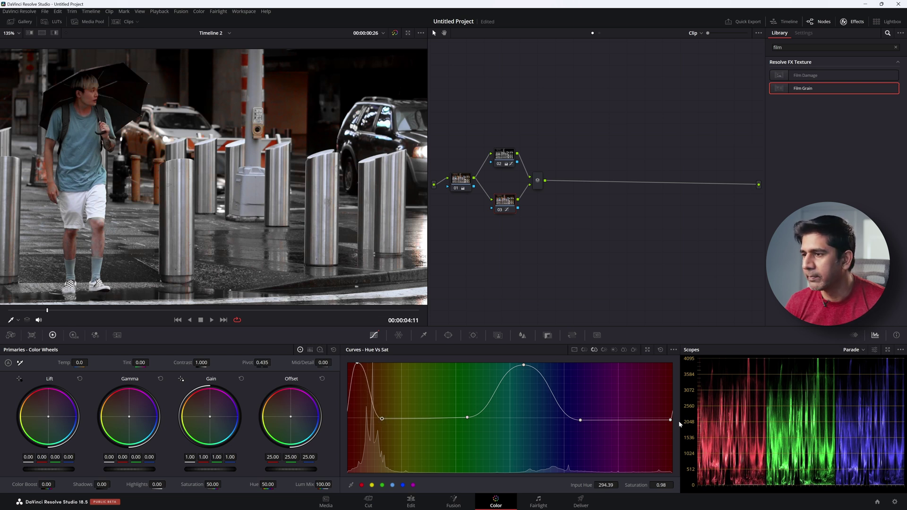
{"action": "left_click_drag", "start_coordinate": [670, 420], "coordinate": [658, 419]}
{"action": "scroll", "coordinate": [236, 179], "scroll_direction": "down", "scroll_amount": 3}
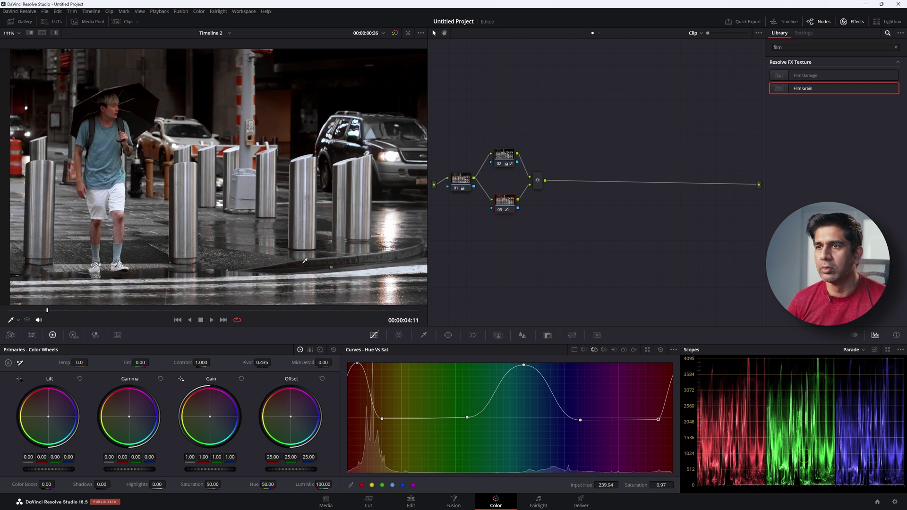
{"action": "left_click", "coordinate": [395, 33]}
{"action": "left_click", "coordinate": [396, 34]}
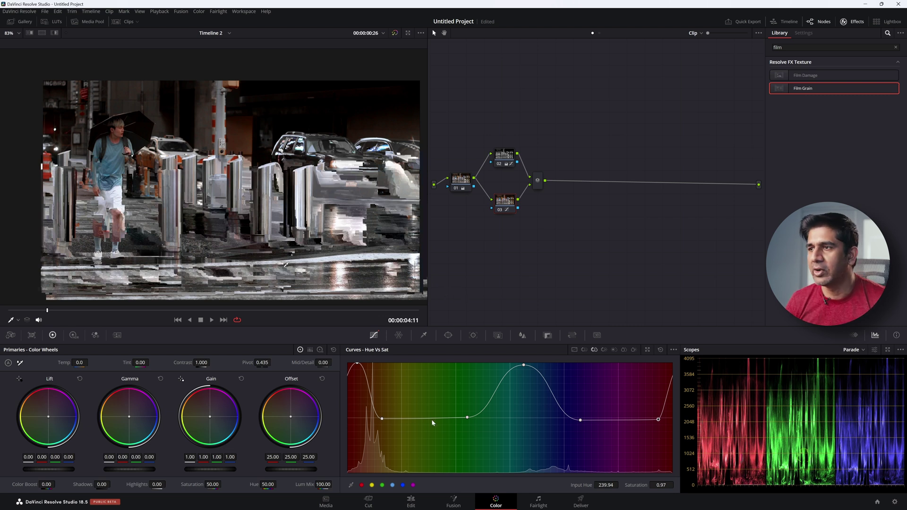
Add a serial node after the parallel mixer, mask the pedestrian with Magic Mask object strokes along his body and legs, and track both directions
{"action": "key", "text": "alt+s"}
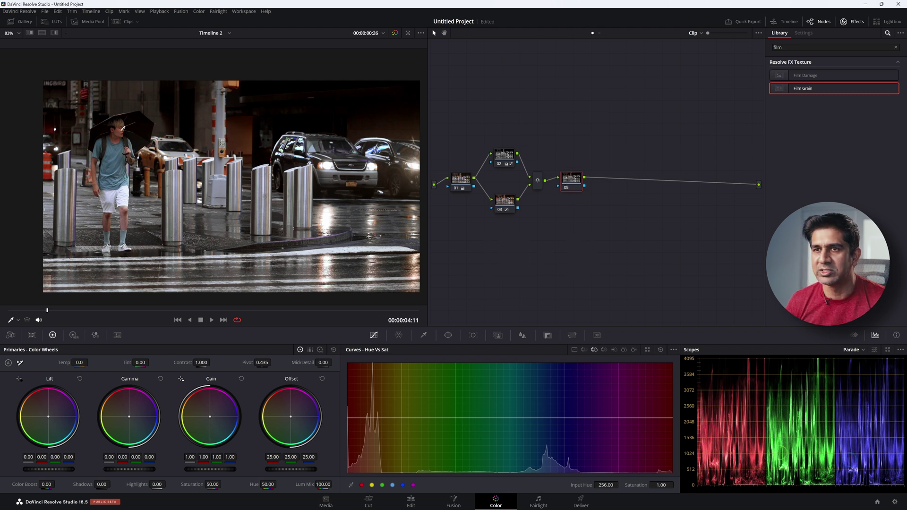
{"action": "left_click", "coordinate": [498, 335]}
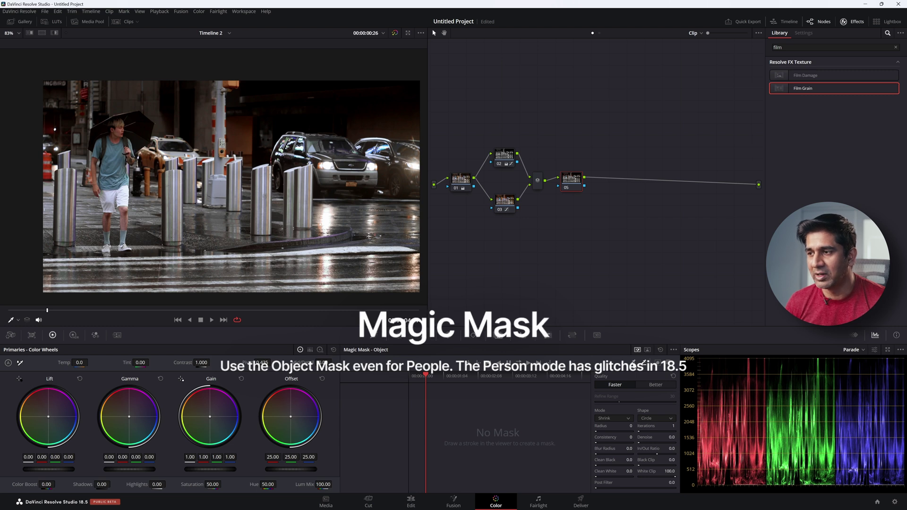
{"action": "left_click_drag", "start_coordinate": [116, 121], "coordinate": [106, 248]}
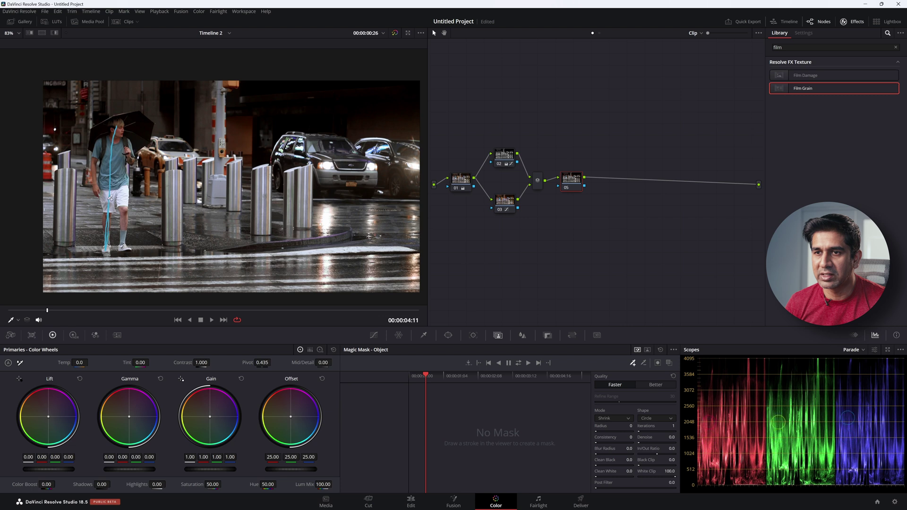
{"action": "left_click_drag", "start_coordinate": [122, 189], "coordinate": [125, 246]}
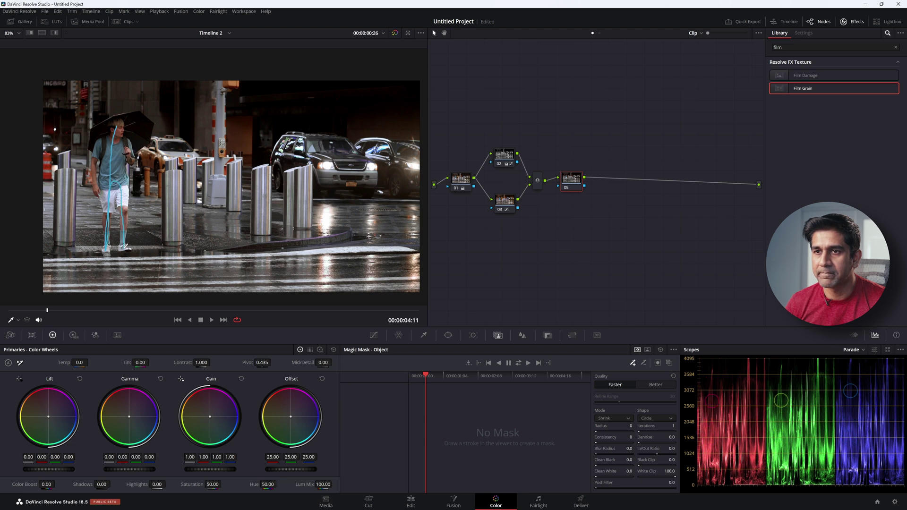
{"action": "left_click", "coordinate": [518, 362]}
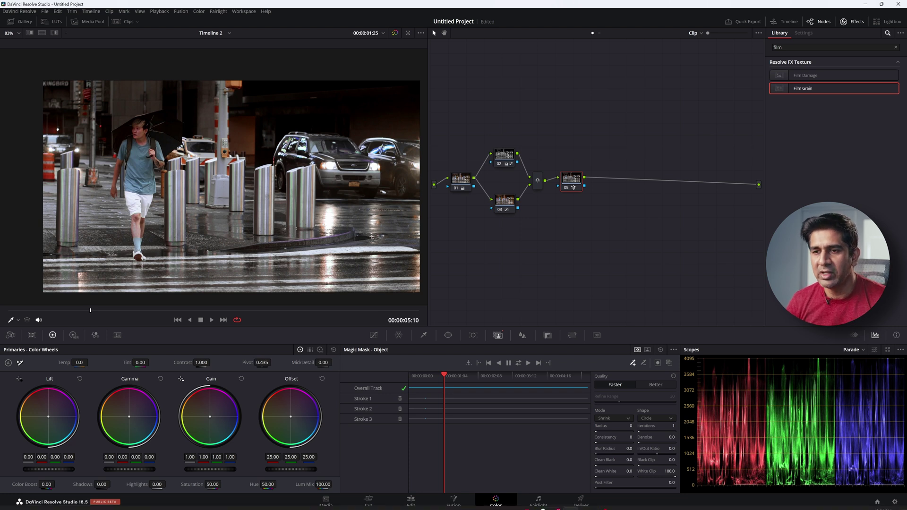
On masked node 05, set Gamma to 0.06 and Gain to 1.03, and sharpen the man with a Blur Radius of 0.47
{"action": "left_click_drag", "start_coordinate": [129, 469], "coordinate": [132, 469]}
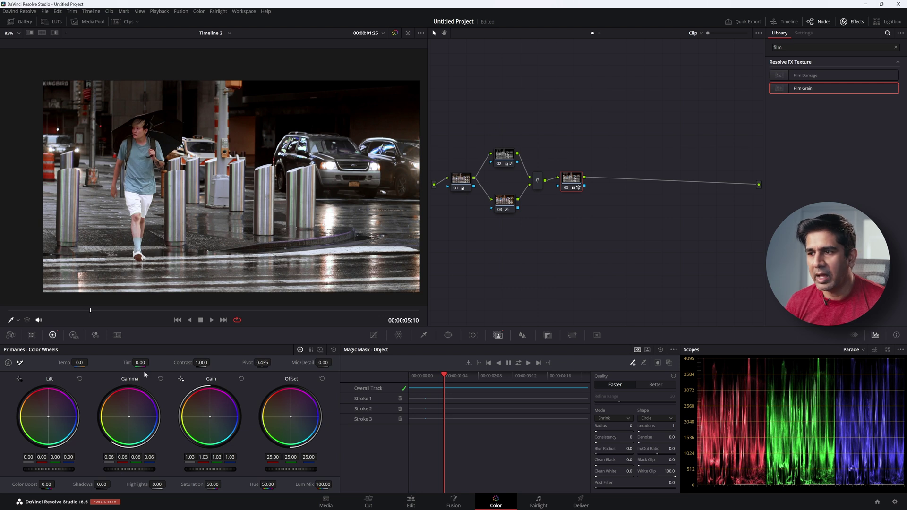
{"action": "left_click", "coordinate": [522, 335]}
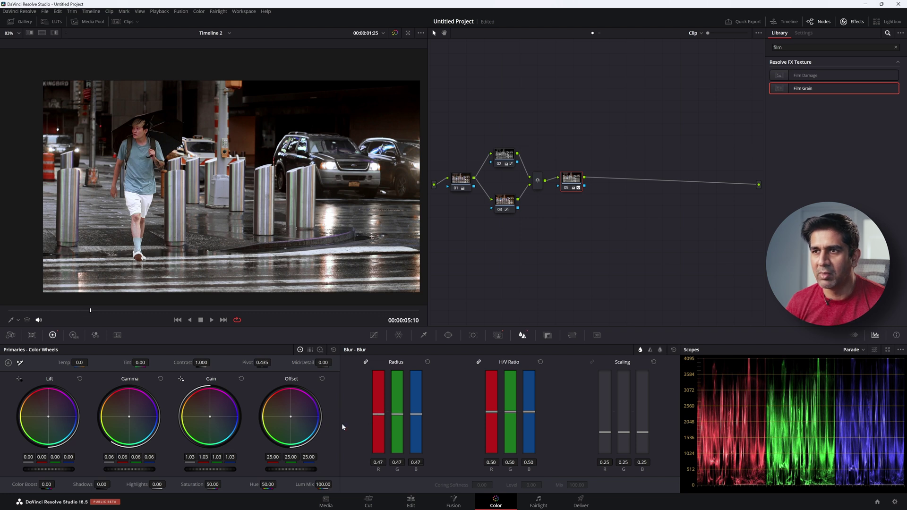
{"action": "left_click_drag", "start_coordinate": [574, 180], "coordinate": [573, 179]}
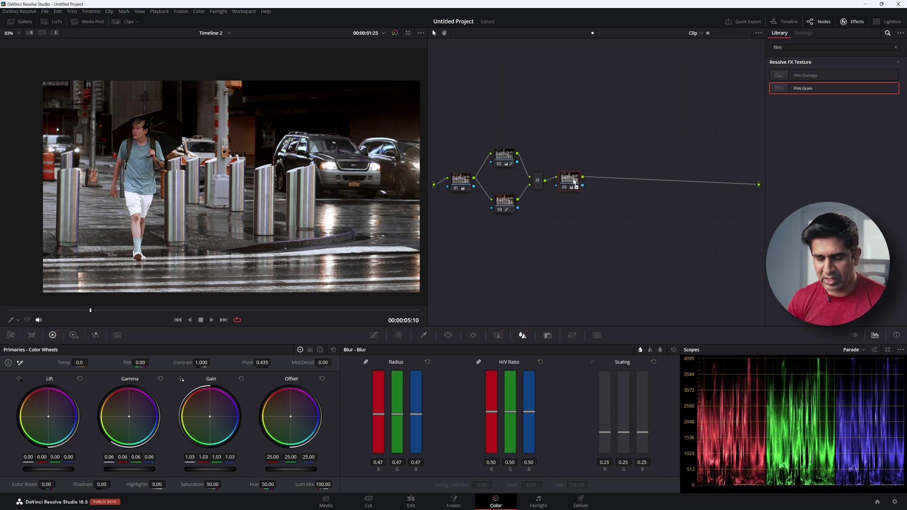
Add a serial node after masked node 05, feed it that node's key, and invert the Key Input to isolate the background
{"action": "key", "text": "alt+s"}
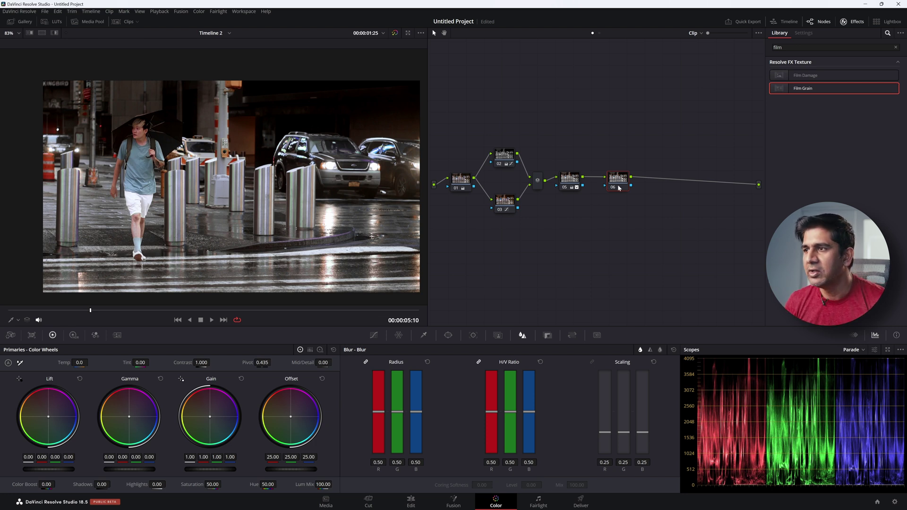
{"action": "left_click_drag", "start_coordinate": [616, 182], "coordinate": [613, 182]}
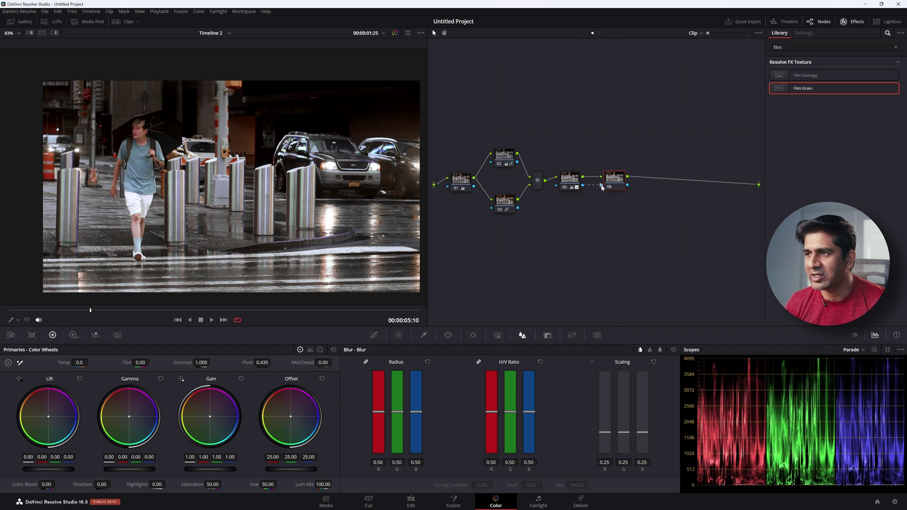
{"action": "left_click_drag", "start_coordinate": [602, 187], "coordinate": [613, 183]}
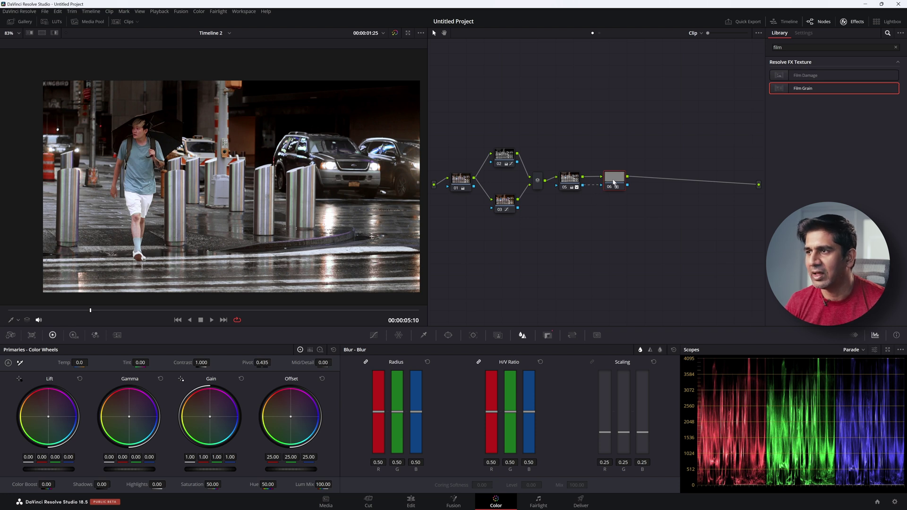
{"action": "left_click", "coordinate": [548, 334]}
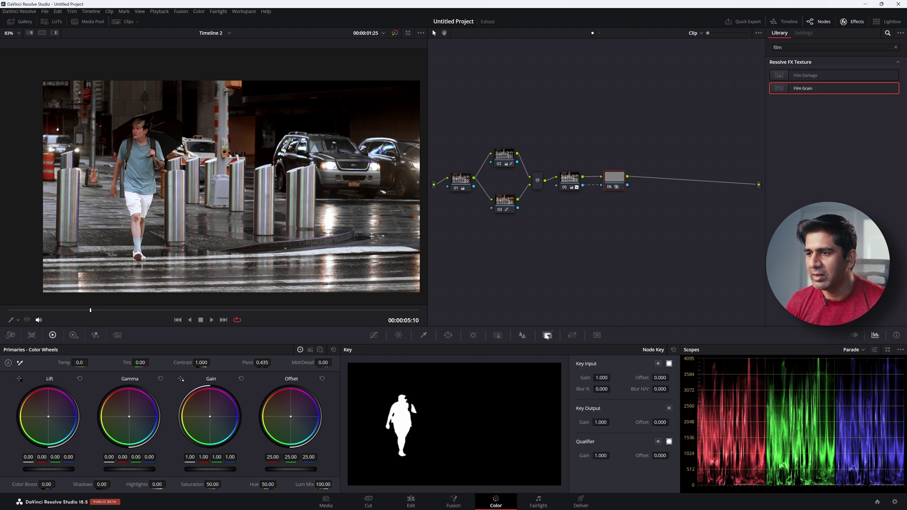
{"action": "left_click", "coordinate": [658, 364]}
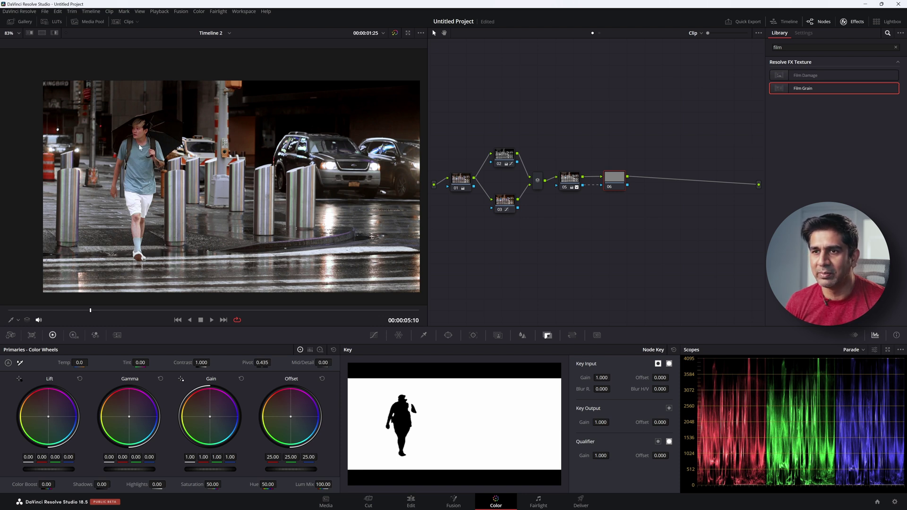
{"action": "left_click_drag", "start_coordinate": [617, 189], "coordinate": [613, 188]}
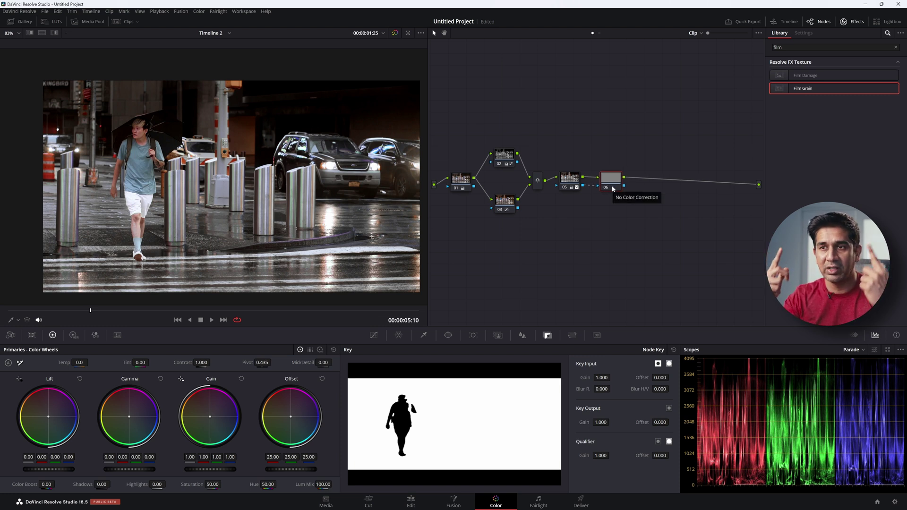
On node 06's Hue Vs Sat curve, lower saturation to 0.27 overall and raise the red-orange hue 273.63 to 0.98
{"action": "left_click", "coordinate": [374, 335]}
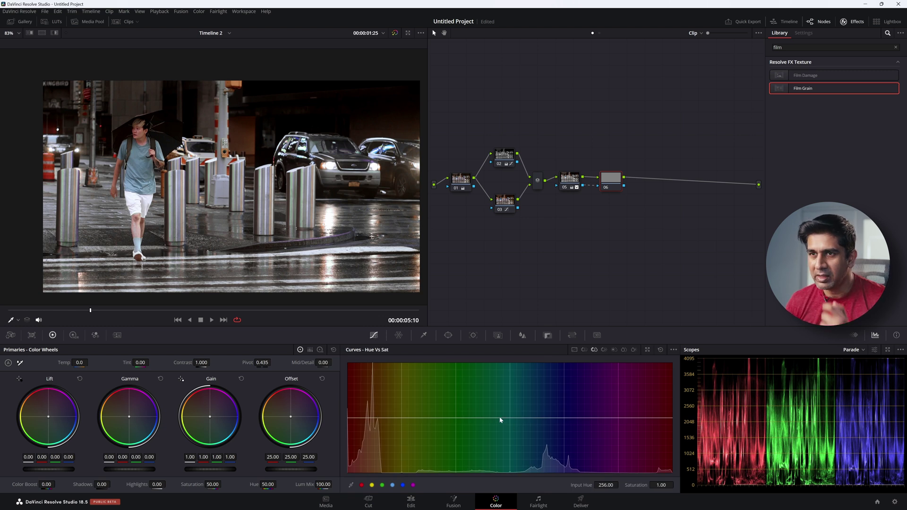
{"action": "left_click_drag", "start_coordinate": [500, 418], "coordinate": [503, 448]}
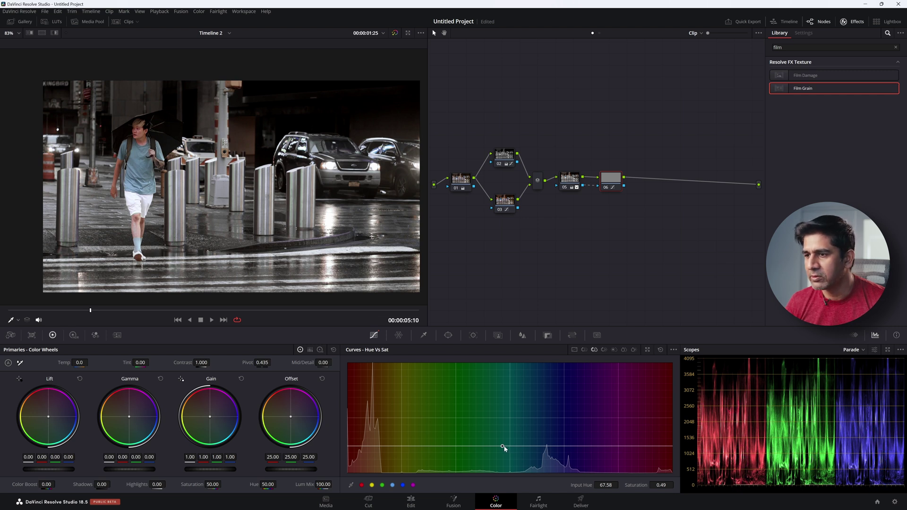
{"action": "left_click_drag", "start_coordinate": [504, 448], "coordinate": [504, 461]}
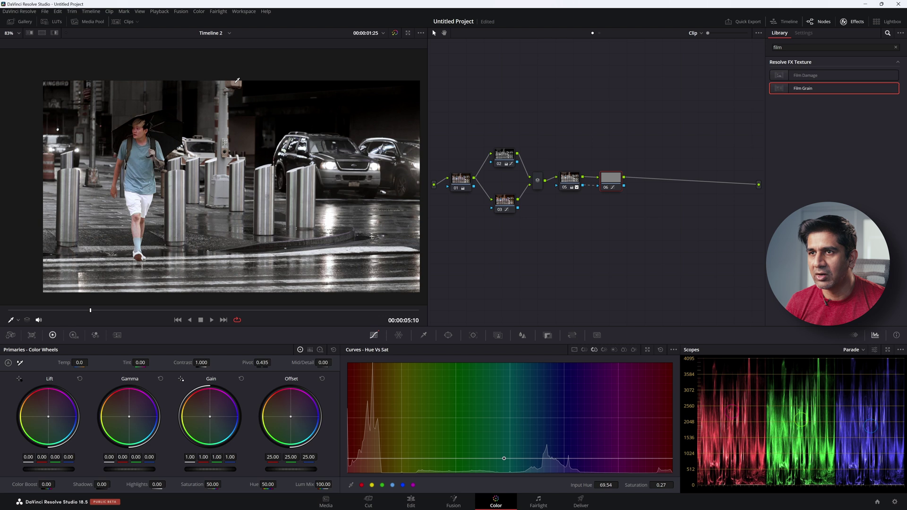
{"action": "left_click_drag", "start_coordinate": [371, 458], "coordinate": [363, 419]}
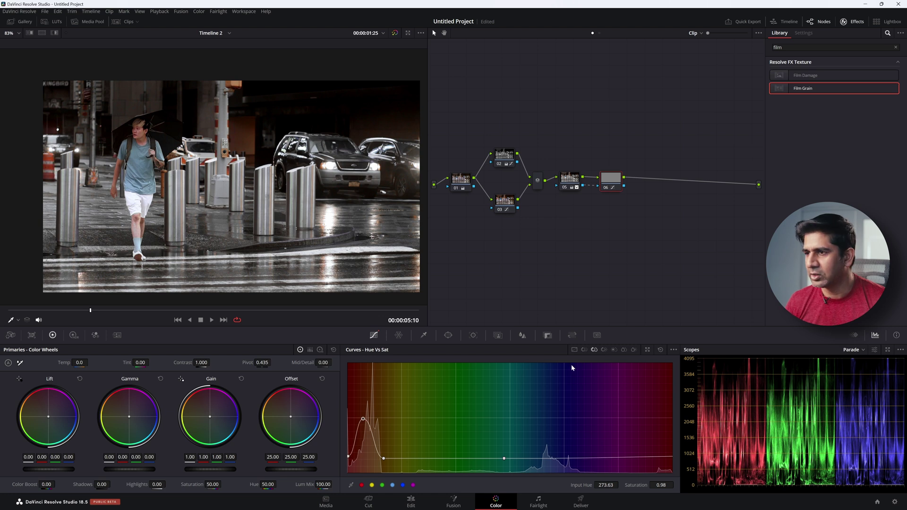
On node 06's Hue Vs Lum curve, sample an orange background tone and set hue 278.57 to Lum Gain 1.20
{"action": "left_click", "coordinate": [604, 350]}
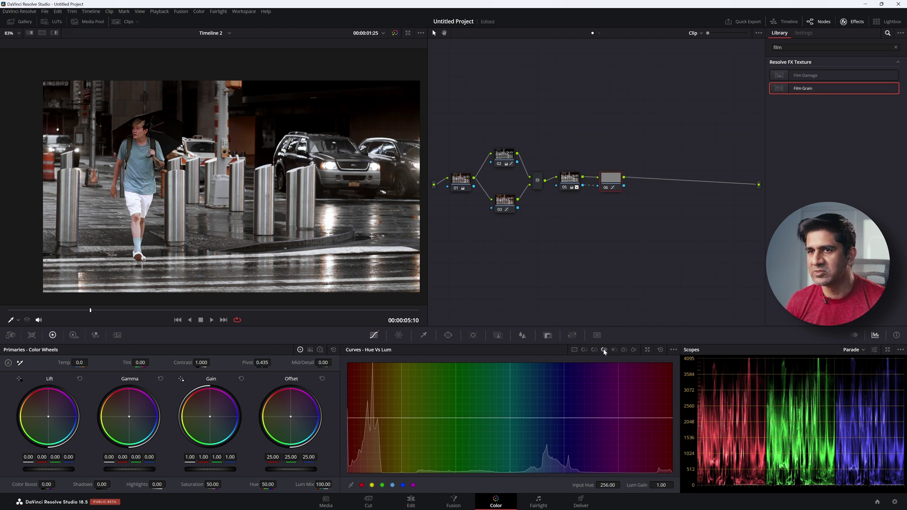
{"action": "left_click", "coordinate": [34, 145]}
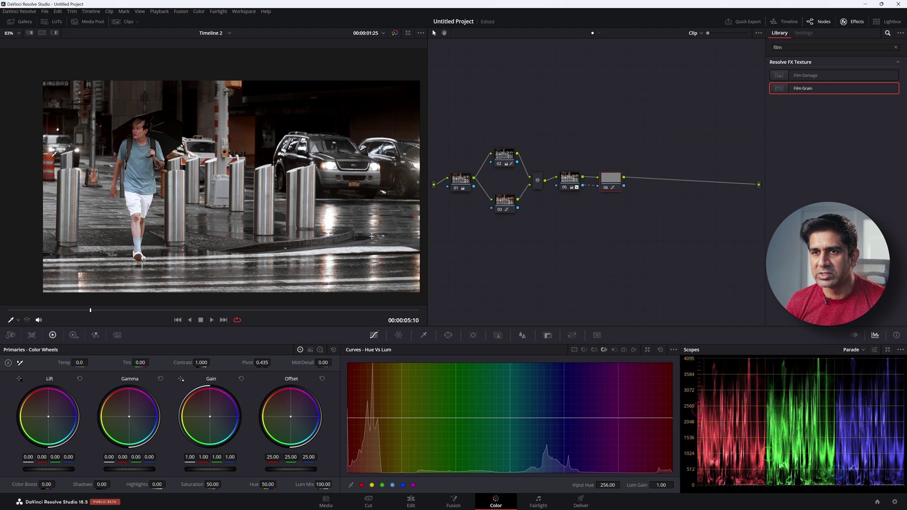
{"action": "mouse_move", "coordinate": [361, 419]}
{"action": "left_mouse_down"}
{"action": "mouse_move", "coordinate": [362, 388]}
{"action": "mouse_move", "coordinate": [366, 445]}
{"action": "mouse_move", "coordinate": [365, 399]}
{"action": "mouse_move", "coordinate": [366, 407]}
{"action": "left_mouse_up"}
{"action": "left_click_drag", "start_coordinate": [608, 183], "coordinate": [605, 183]}
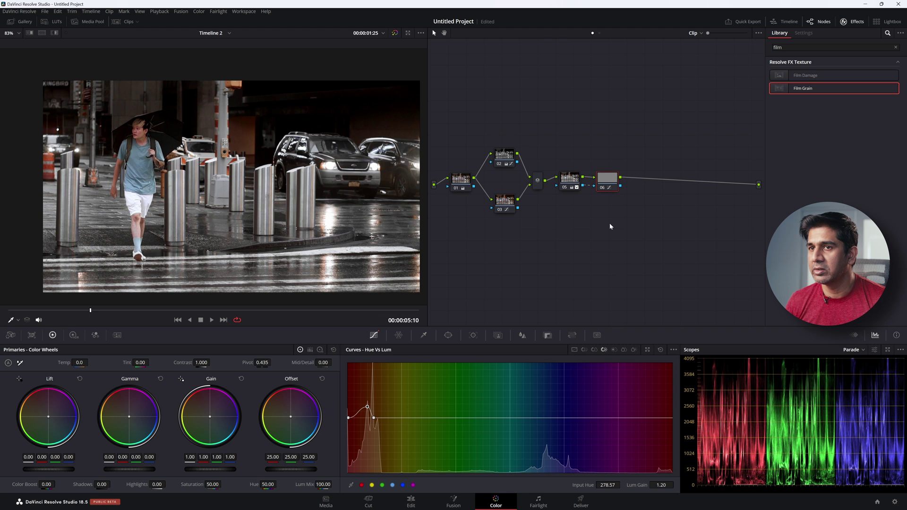
Add serial node 07 with a circular window around the man, at size 56.53, aspect 40.32 and softness 8.83
{"action": "key", "text": "alt+s"}
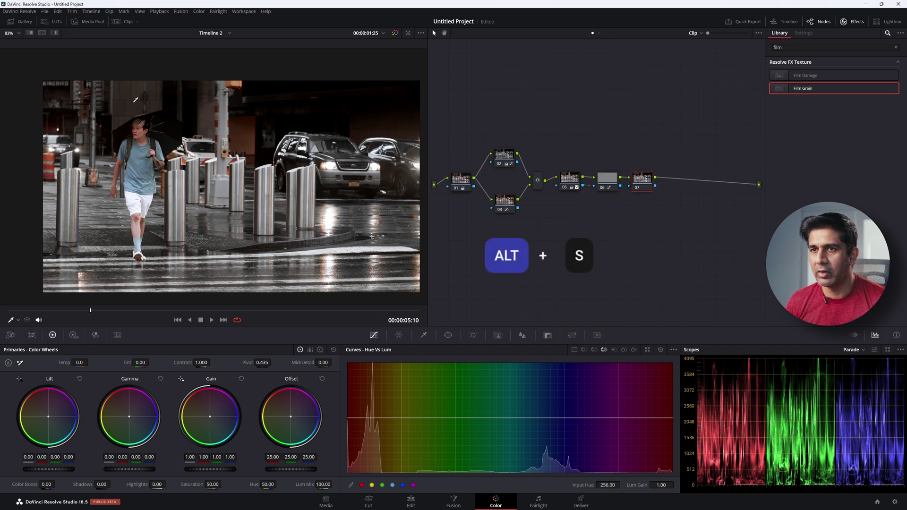
{"action": "left_click", "coordinate": [448, 335]}
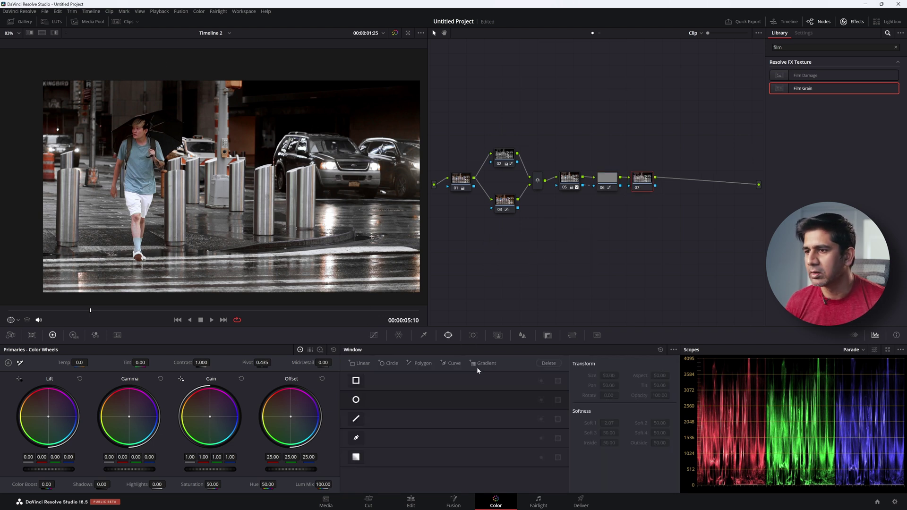
{"action": "left_click", "coordinate": [356, 399]}
{"action": "left_click_drag", "start_coordinate": [231, 186], "coordinate": [138, 181]}
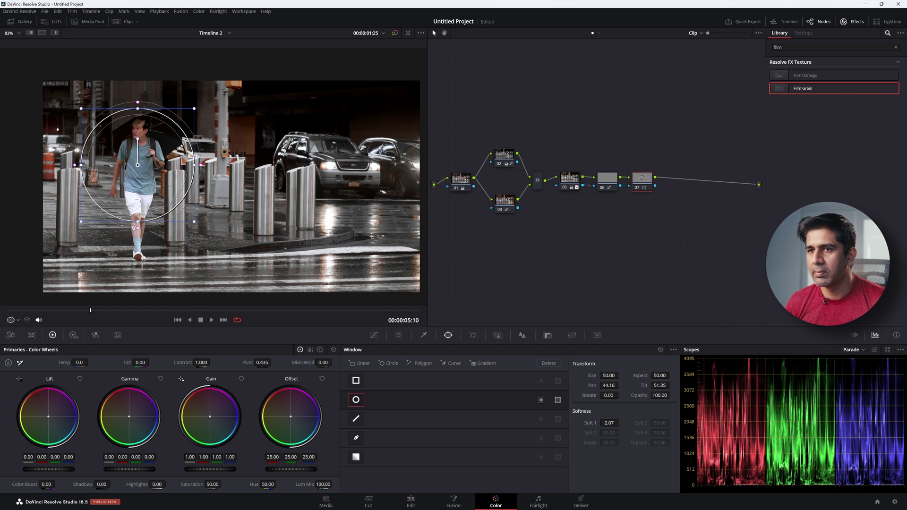
{"action": "left_click_drag", "start_coordinate": [138, 247], "coordinate": [142, 272]}
{"action": "left_click_drag", "start_coordinate": [194, 165], "coordinate": [278, 193]}
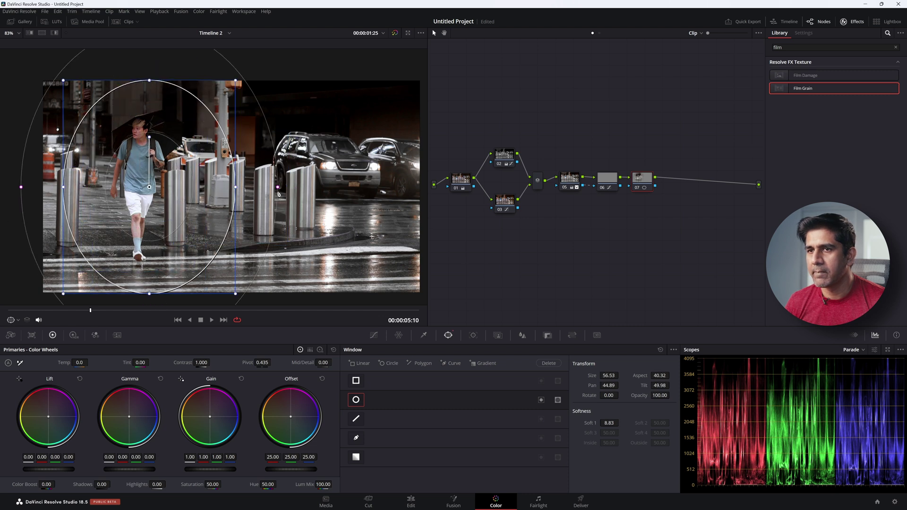
Invert the circular window, set node 07's Offset to 11.75, compare with the ungraded shot, and save the project
{"action": "left_click", "coordinate": [542, 400]}
{"action": "left_click_drag", "start_coordinate": [294, 470], "coordinate": [294, 473]}
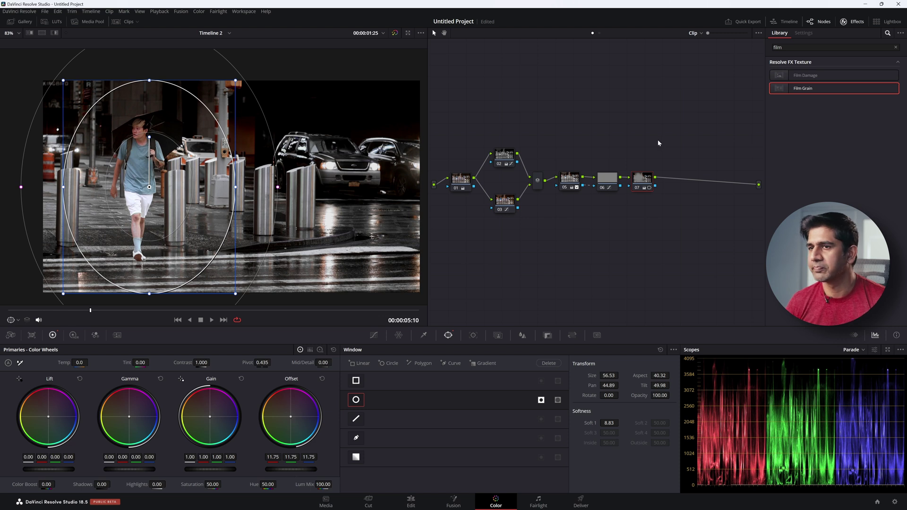
{"action": "left_click", "coordinate": [394, 33]}
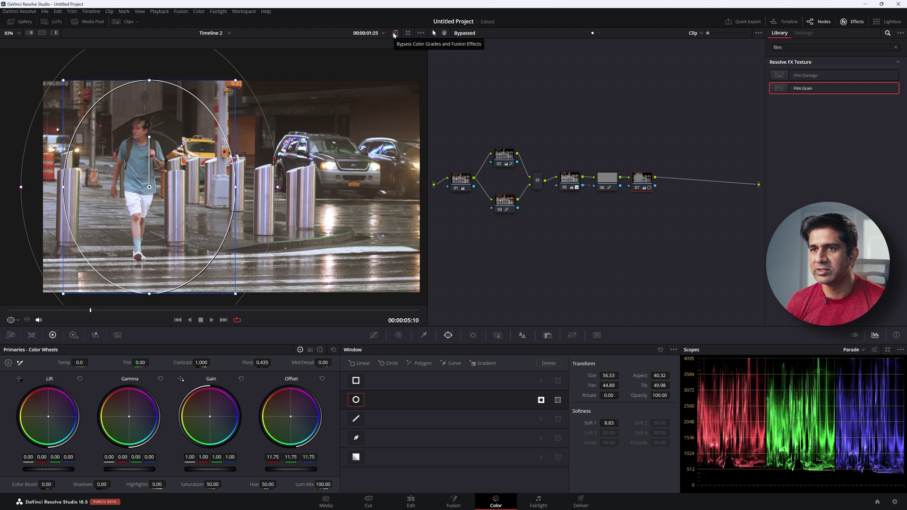
{"action": "left_click", "coordinate": [394, 34]}
{"action": "key", "text": "ctrl+s"}
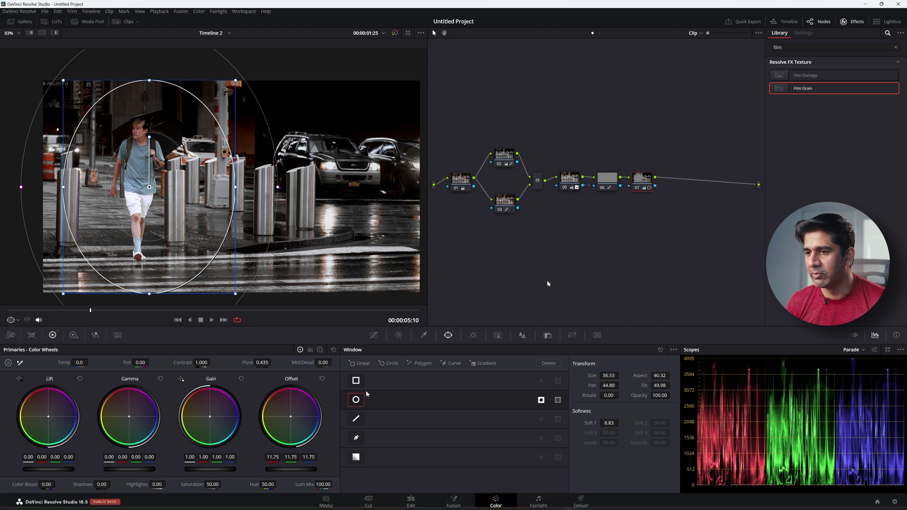
Add a gradient window to node 07 with Pan 60.29, Tilt 45.90, Rotate 120.65 and softness 11.89, and compare with the ungraded shot
{"action": "left_click", "coordinate": [356, 457]}
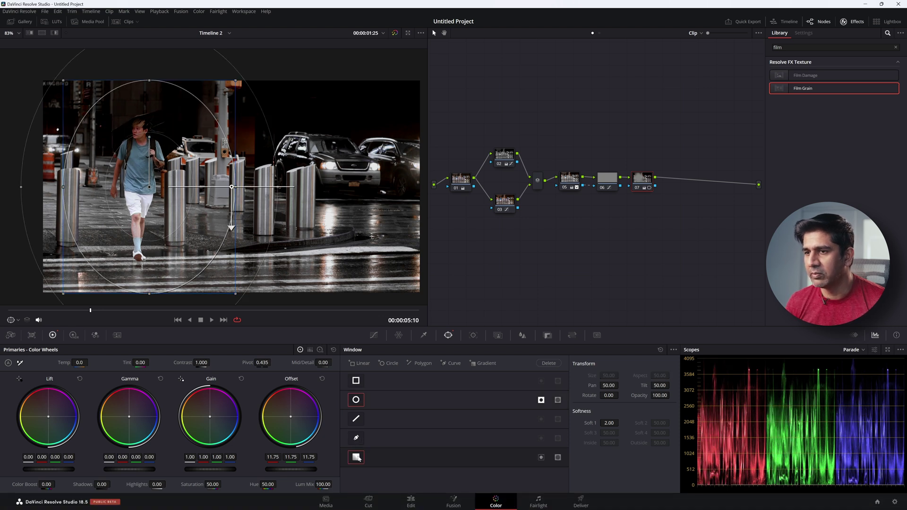
{"action": "left_click_drag", "start_coordinate": [279, 190], "coordinate": [397, 254]}
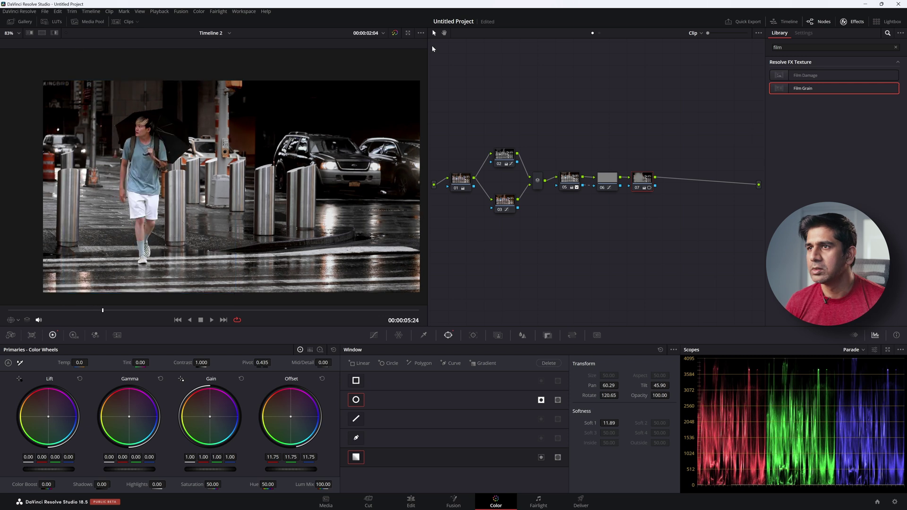
{"action": "left_click", "coordinate": [396, 33]}
{"action": "left_click", "coordinate": [396, 32]}
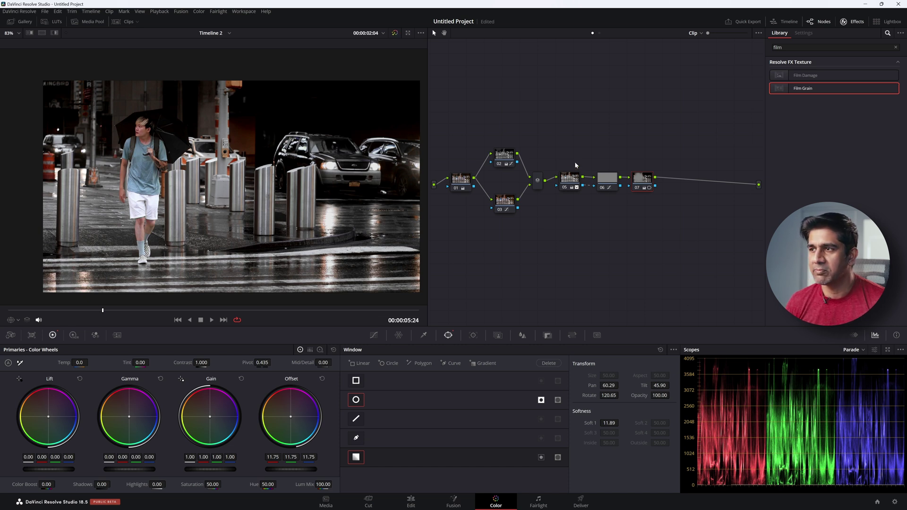
Shift nodes 05 to 07 closer to the parallel mixer and append three serial nodes after node 07
{"action": "left_click_drag", "start_coordinate": [556, 155], "coordinate": [683, 213]}
{"action": "left_click_drag", "start_coordinate": [650, 185], "coordinate": [642, 185]}
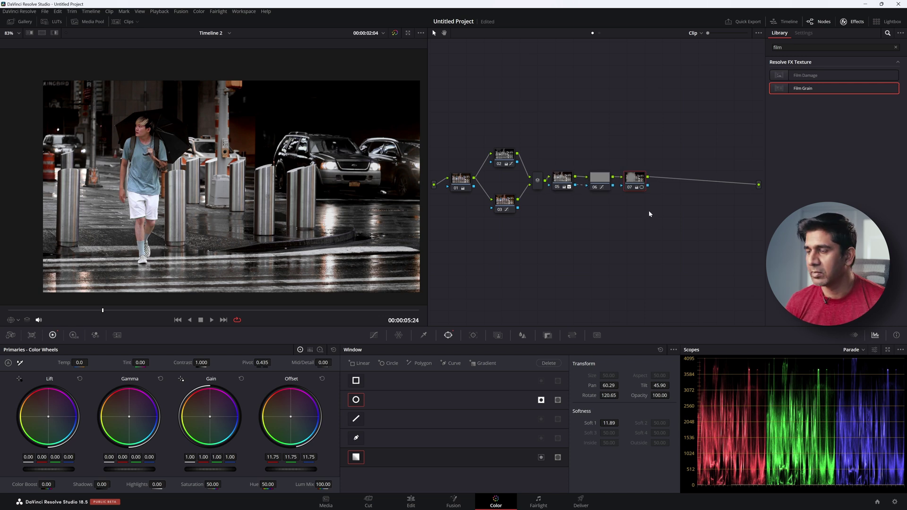
{"action": "key", "text": "alt+s"}
{"action": "key", "text": "alt+s"}
{"action": "key", "text": "alt+s"}
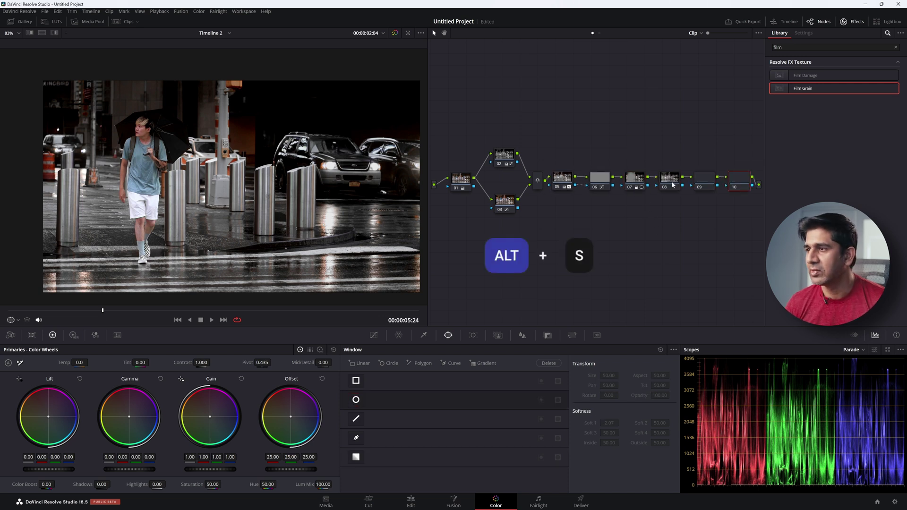
Add a Color Space Transform effect to node 08 and set its Output Gamma to Cineon Film Log
{"action": "left_click", "coordinate": [669, 178]}
{"action": "left_click", "coordinate": [803, 48]}
{"action": "type", "text": "film"}
{"action": "key", "text": "BackSpace"}
{"action": "key", "text": "BackSpace"}
{"action": "key", "text": "BackSpace"}
{"action": "key", "text": "BackSpace"}
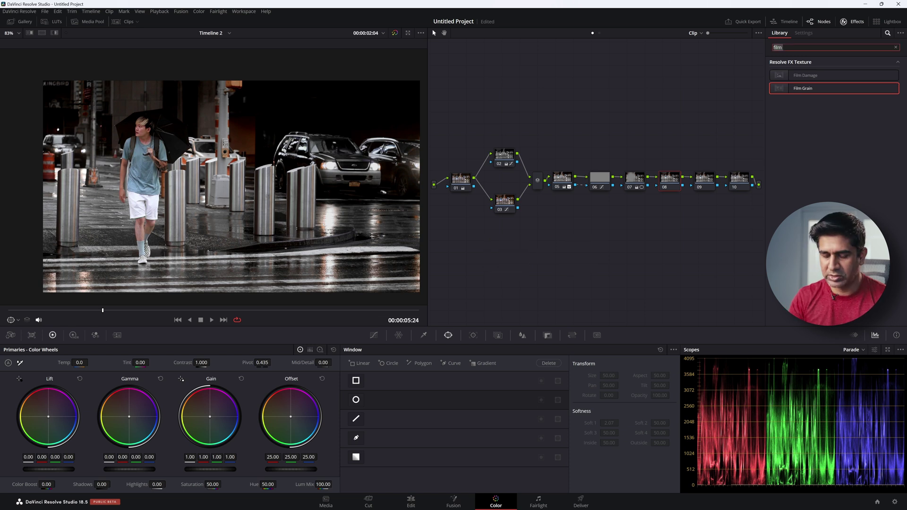
{"action": "type", "text": "color"}
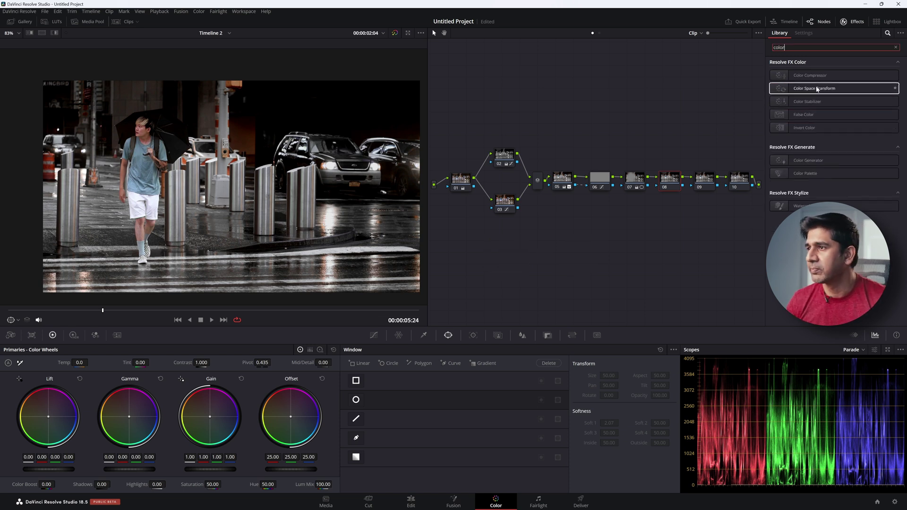
{"action": "left_click_drag", "start_coordinate": [818, 88], "coordinate": [674, 184]}
{"action": "left_click", "coordinate": [844, 109]}
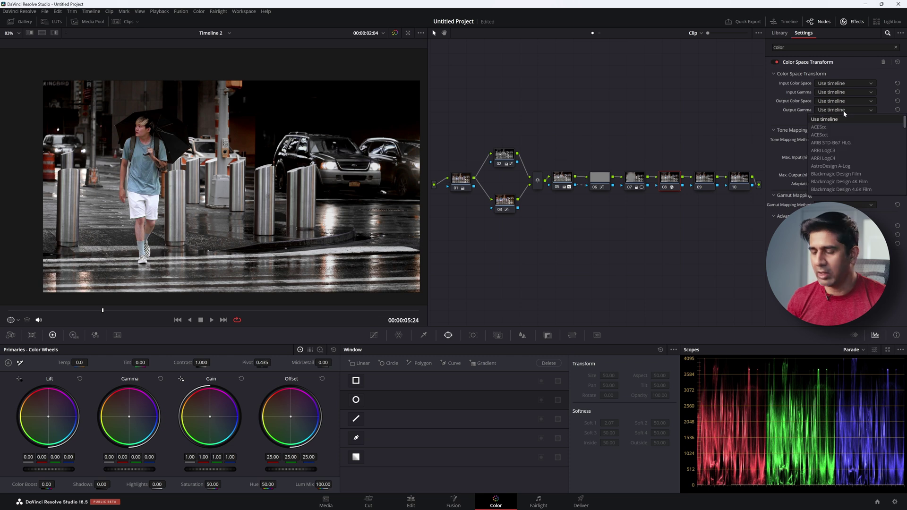
{"action": "left_click", "coordinate": [844, 116]}
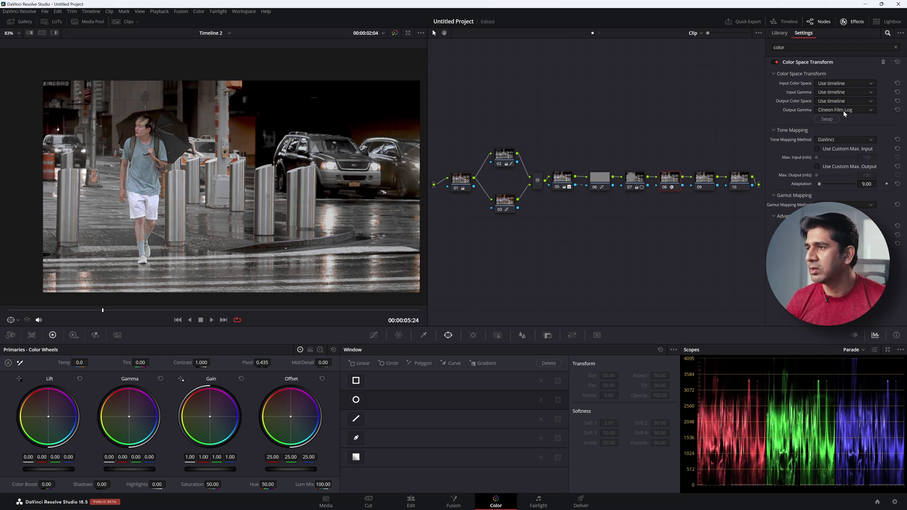
Apply the Film Looks LUT Rec709 Kodak 2383 D65 to node 09, enlarge the viewer, and open the node's key settings
{"action": "left_click", "coordinate": [705, 179]}
{"action": "left_click", "coordinate": [52, 21]}
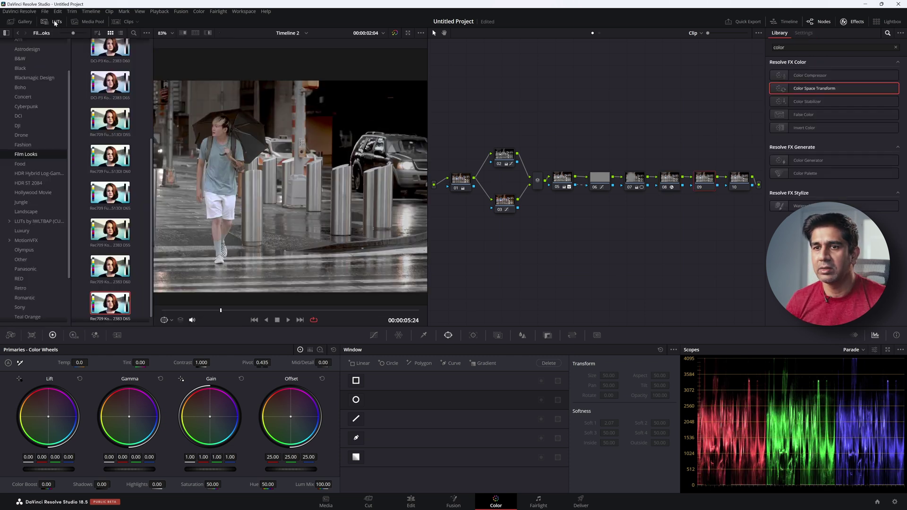
{"action": "scroll", "coordinate": [111, 283], "scroll_direction": "down", "scroll_amount": 1}
{"action": "double_click", "coordinate": [112, 297]}
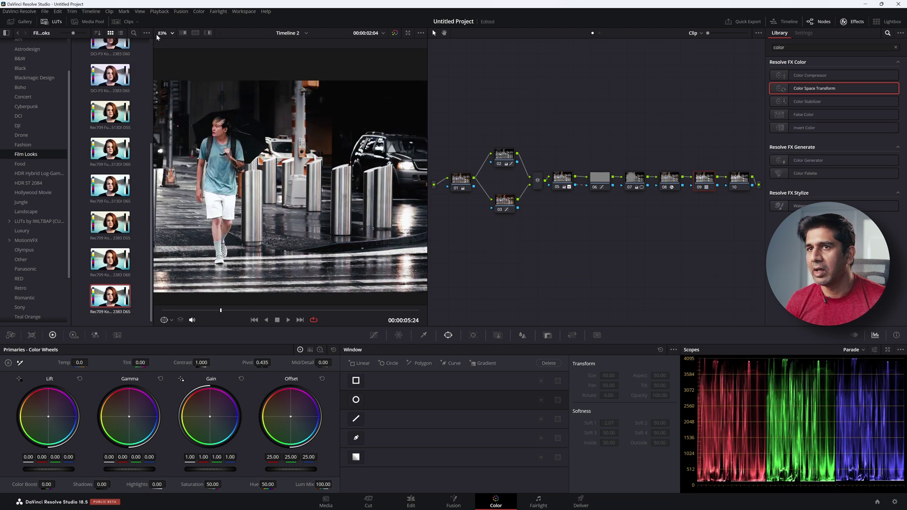
{"action": "key", "text": "alt+f"}
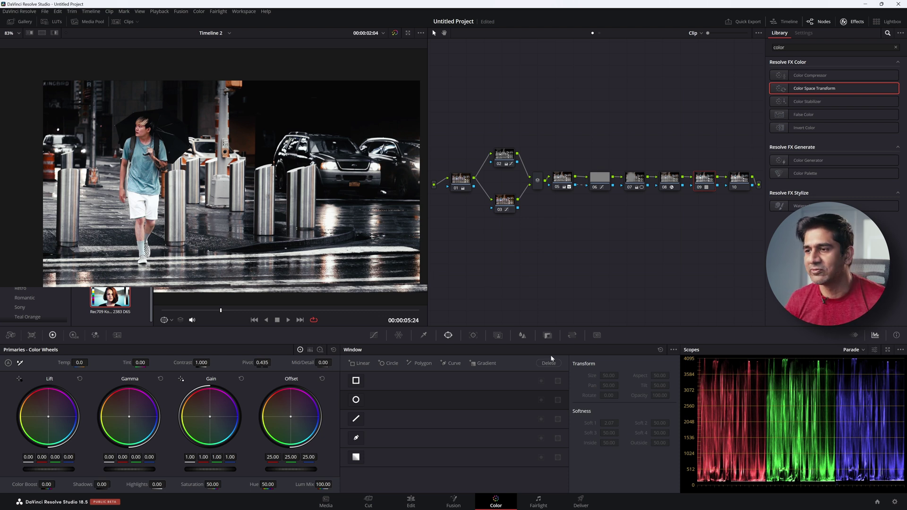
{"action": "left_click", "coordinate": [548, 335]}
Find the Film Grain effect and add it to node 10
{"action": "left_click", "coordinate": [811, 47]}
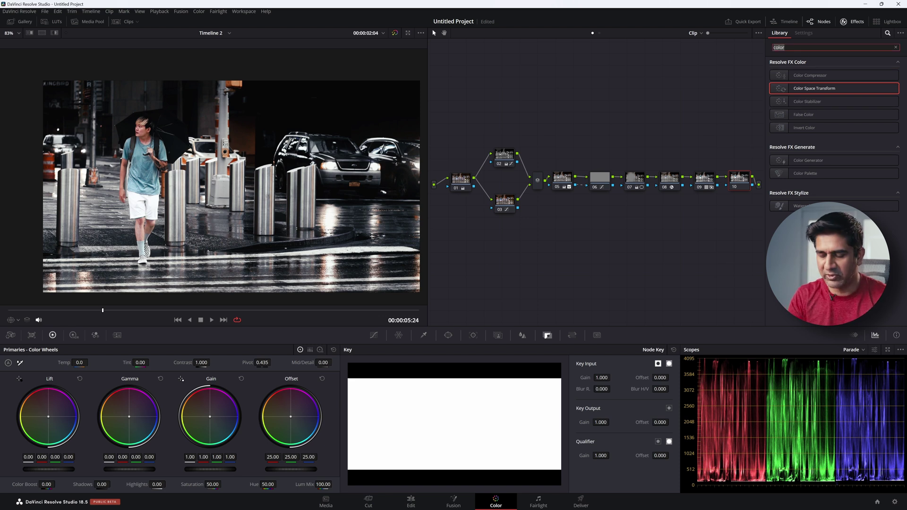
{"action": "type", "text": "film"}
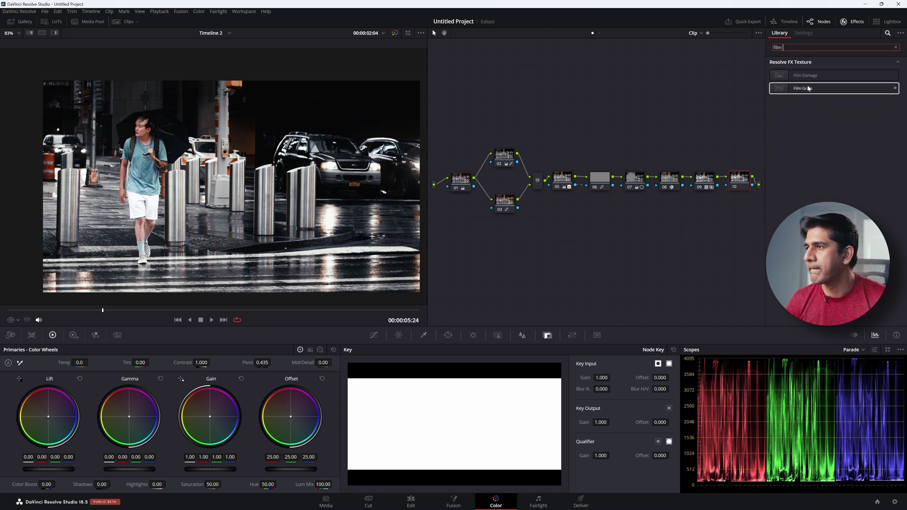
{"action": "left_click_drag", "start_coordinate": [803, 88], "coordinate": [738, 181]}
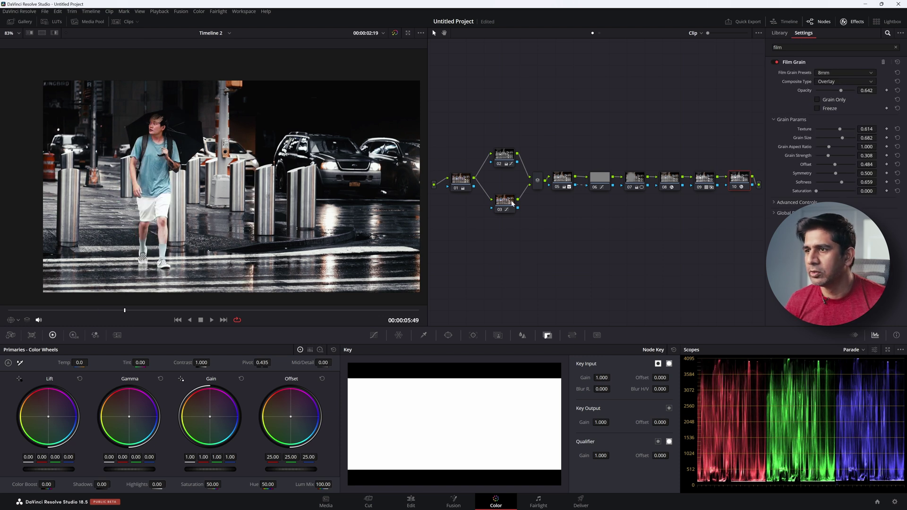
Set the saturation of the man's node 05 to 65 and compare the picture with the whole grade bypassed
{"action": "left_click", "coordinate": [562, 180]}
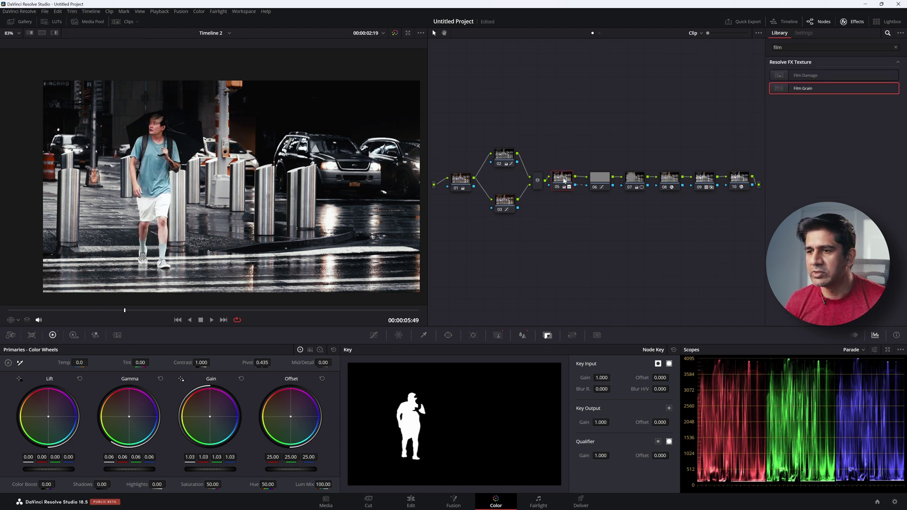
{"action": "left_click_drag", "start_coordinate": [212, 484], "coordinate": [224, 484]}
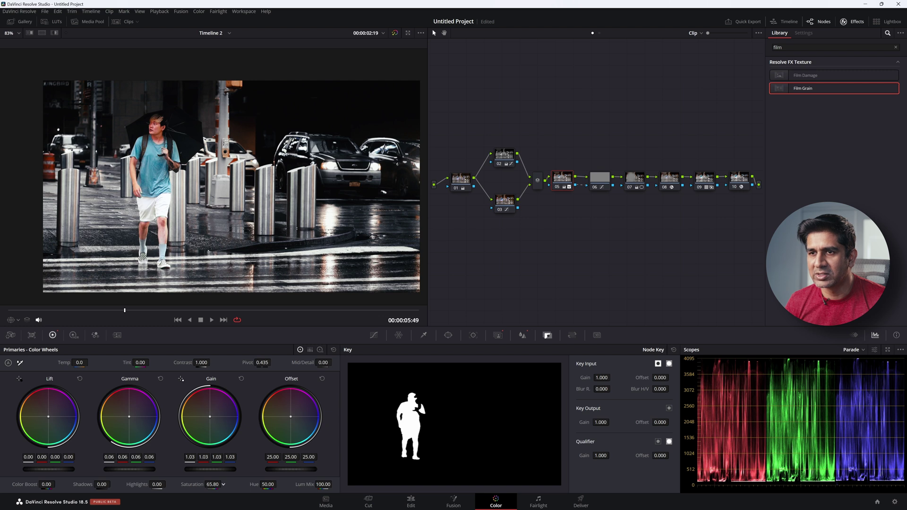
{"action": "left_click_drag", "start_coordinate": [223, 484], "coordinate": [221, 484]}
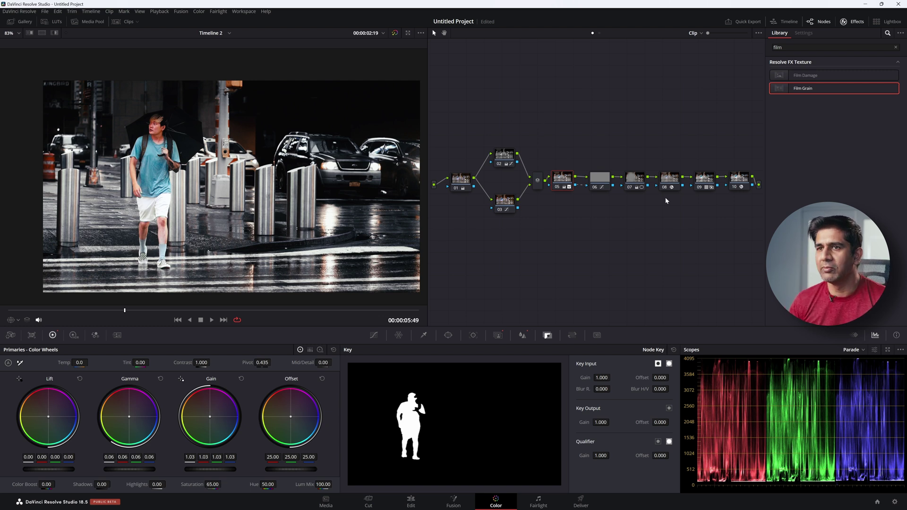
{"action": "left_click", "coordinate": [394, 34]}
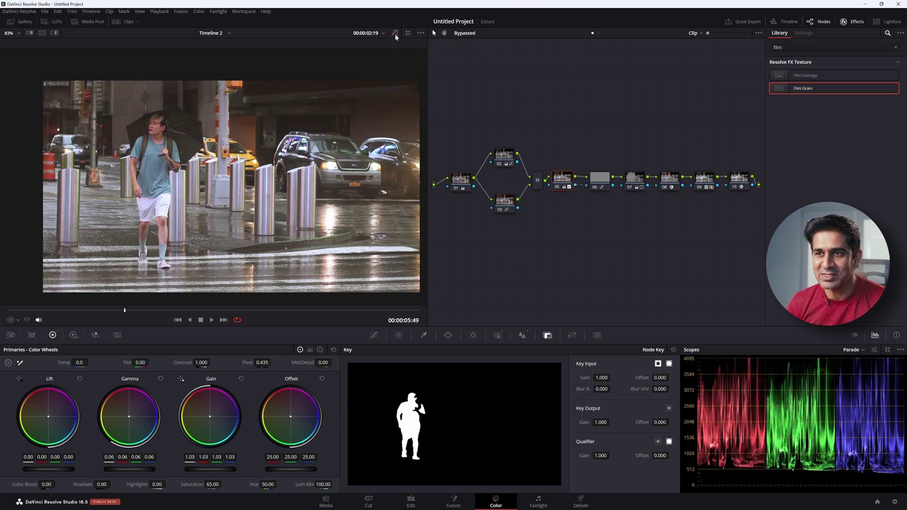
{"action": "left_click", "coordinate": [394, 34]}
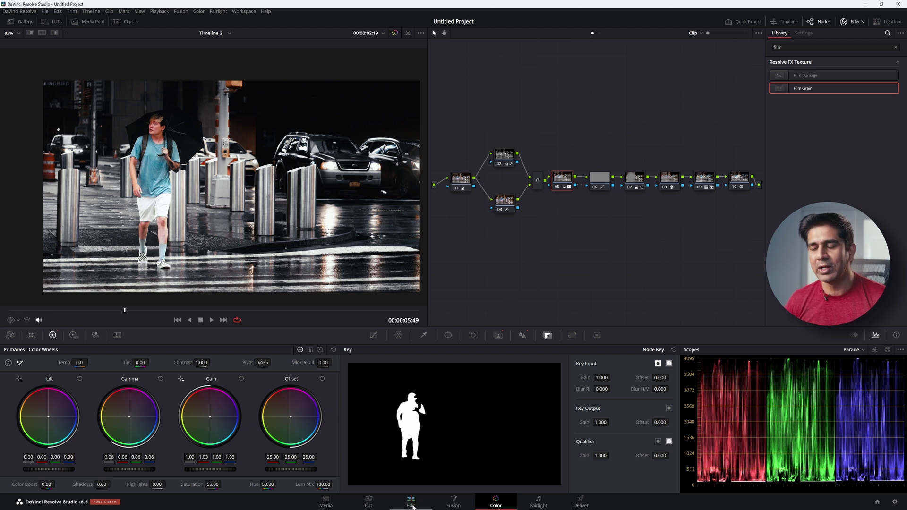
Switch to the red bus clip in Timeline 1 and disable all nodes of its grade
{"action": "left_click", "coordinate": [411, 501]}
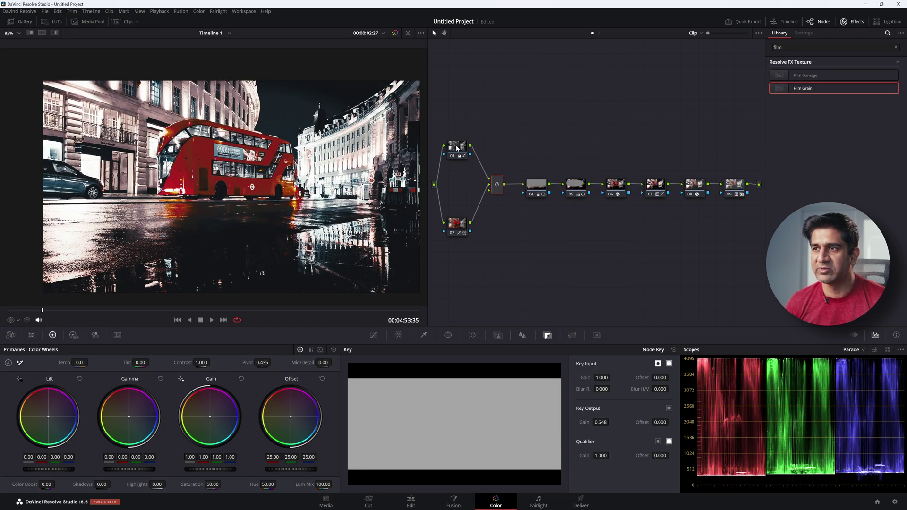
{"action": "left_click_drag", "start_coordinate": [437, 119], "coordinate": [743, 276]}
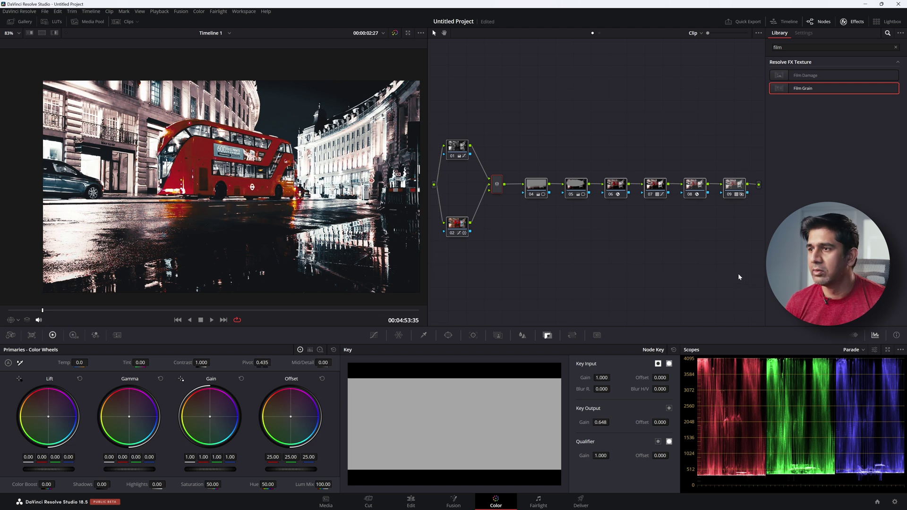
{"action": "key", "text": "ctrl+d"}
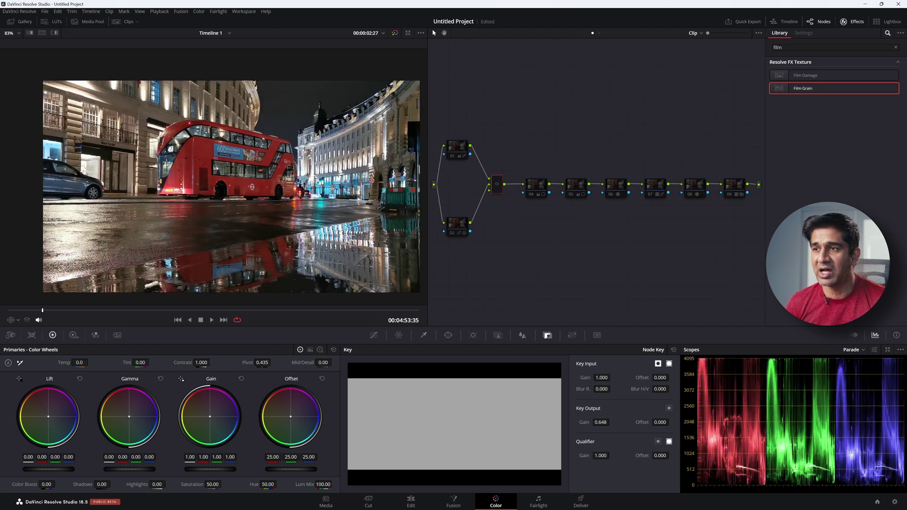
Re-enable the two parallel nodes 01 and 02 and show the Hue Vs Sat curve of node 02
{"action": "left_click", "coordinate": [456, 147]}
{"action": "key", "text": "ctrl+d"}
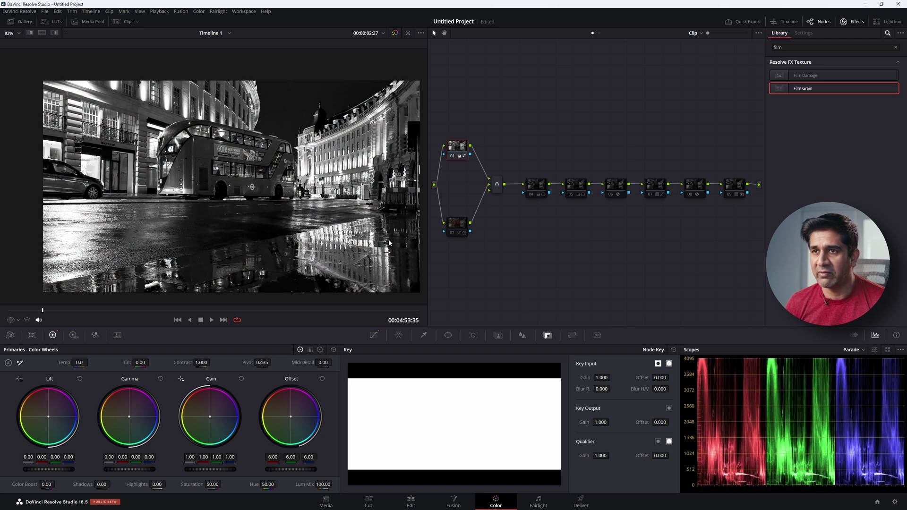
{"action": "left_click", "coordinate": [459, 226]}
{"action": "key", "text": "ctrl+d"}
{"action": "left_click", "coordinate": [374, 335]}
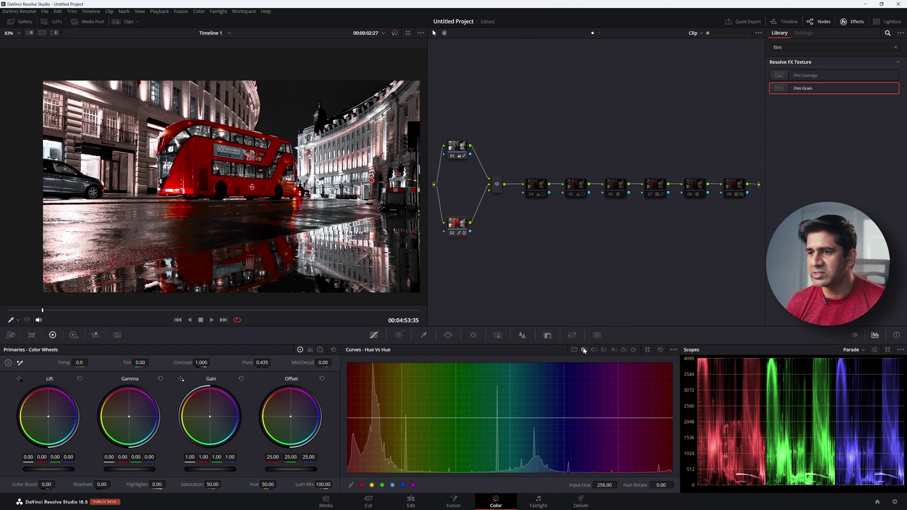
{"action": "left_click", "coordinate": [594, 349]}
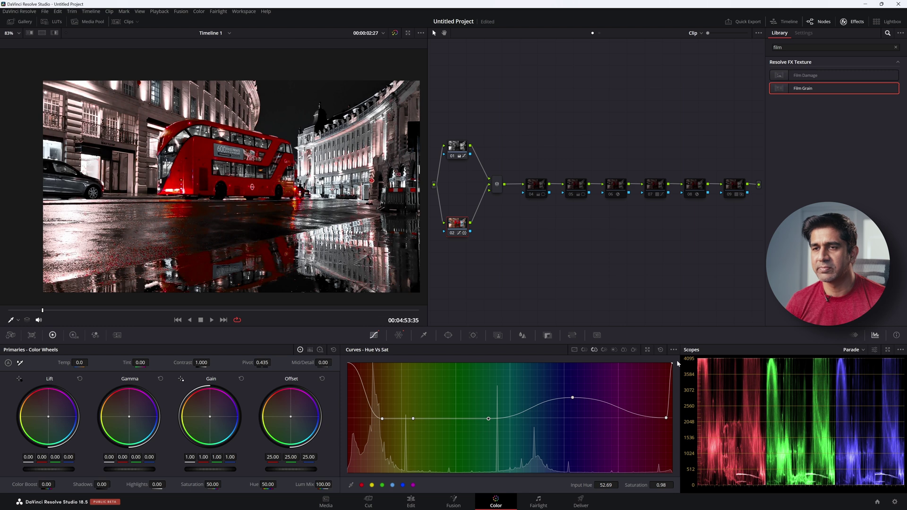
Re-enable nodes 04 and 05 and show their gradient and circular windows
{"action": "left_click", "coordinate": [539, 189]}
{"action": "left_click", "coordinate": [448, 335]}
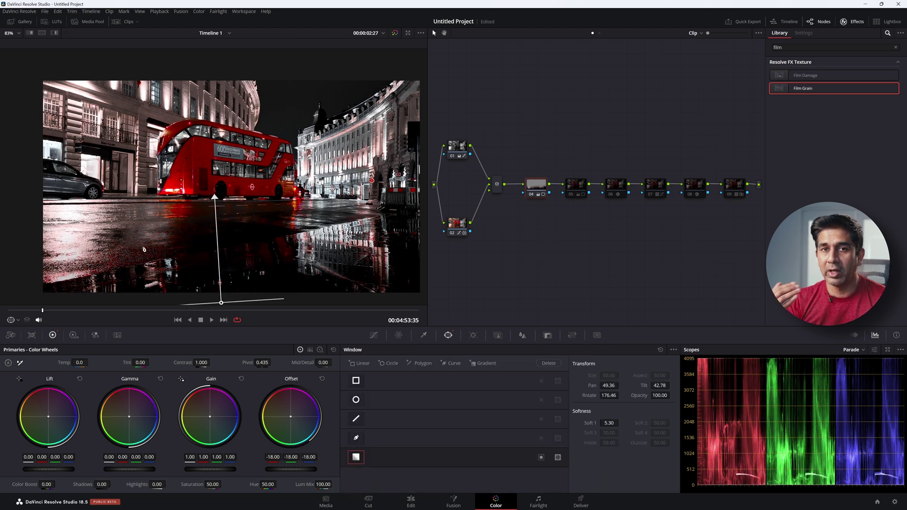
{"action": "left_click", "coordinate": [577, 188]}
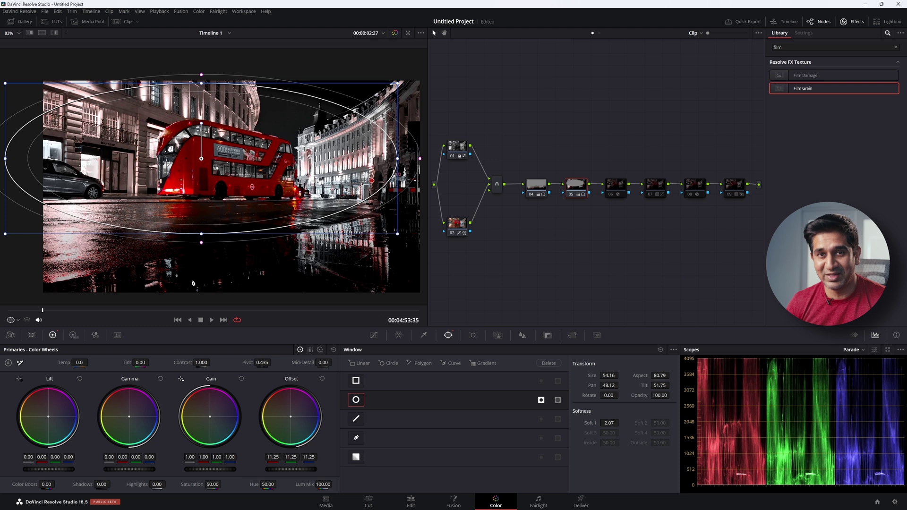
Re-enable the Color Space Transform on node 06 and the Kodak 2383 LUT on node 07, checking node 07's listed adjustments
{"action": "left_click", "coordinate": [618, 189]}
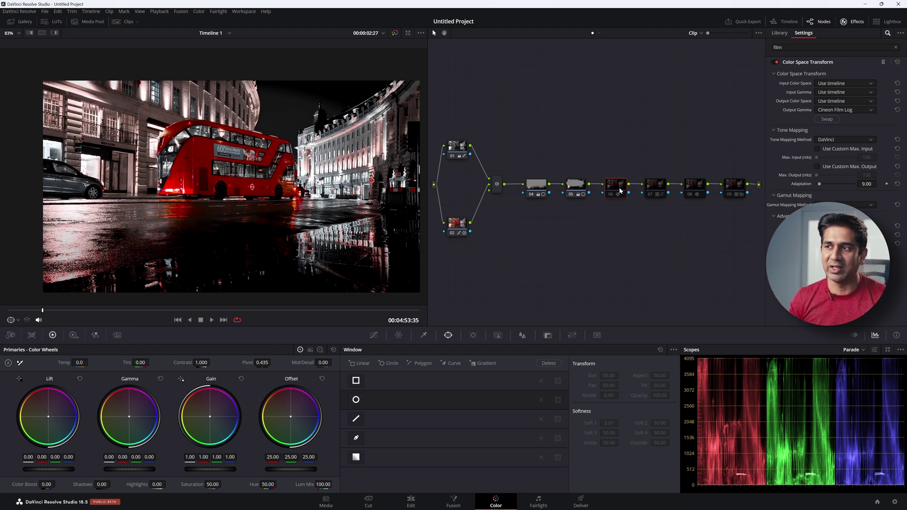
{"action": "key", "text": "ctrl+d"}
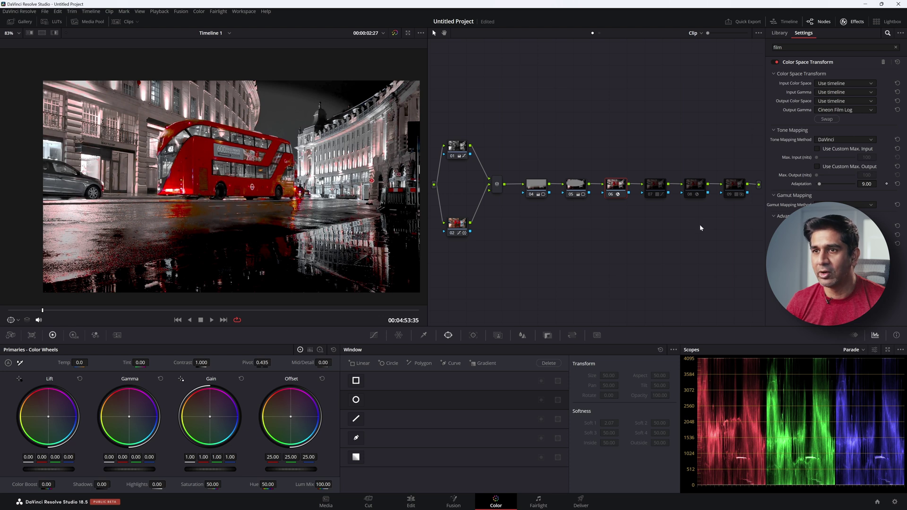
{"action": "left_click", "coordinate": [652, 189]}
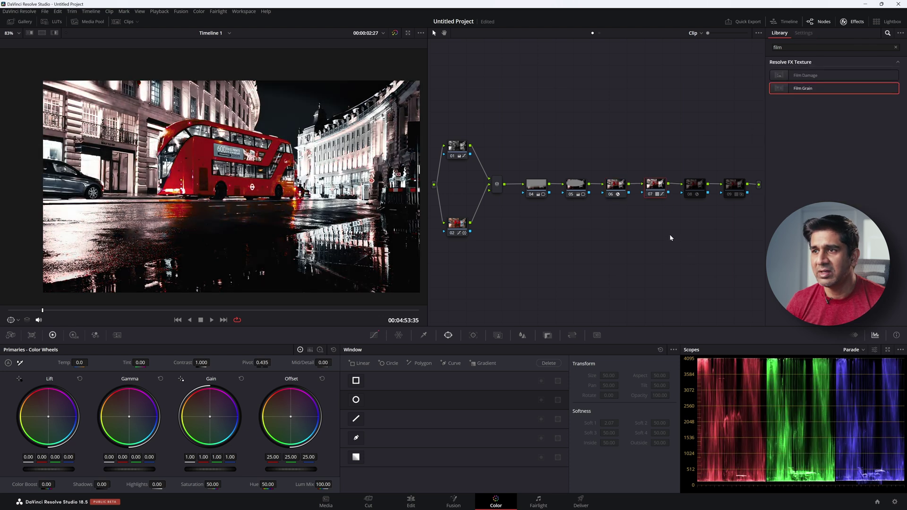
{"action": "mouse_move", "coordinate": [657, 189]}
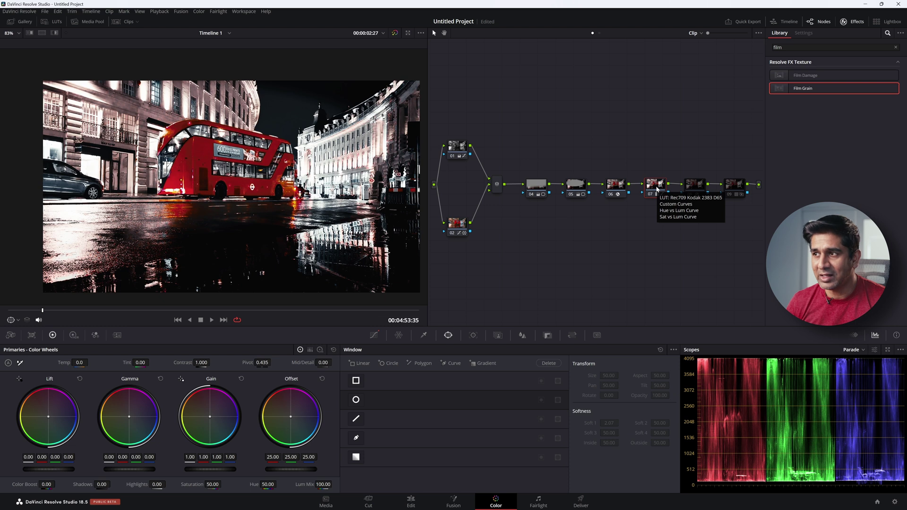